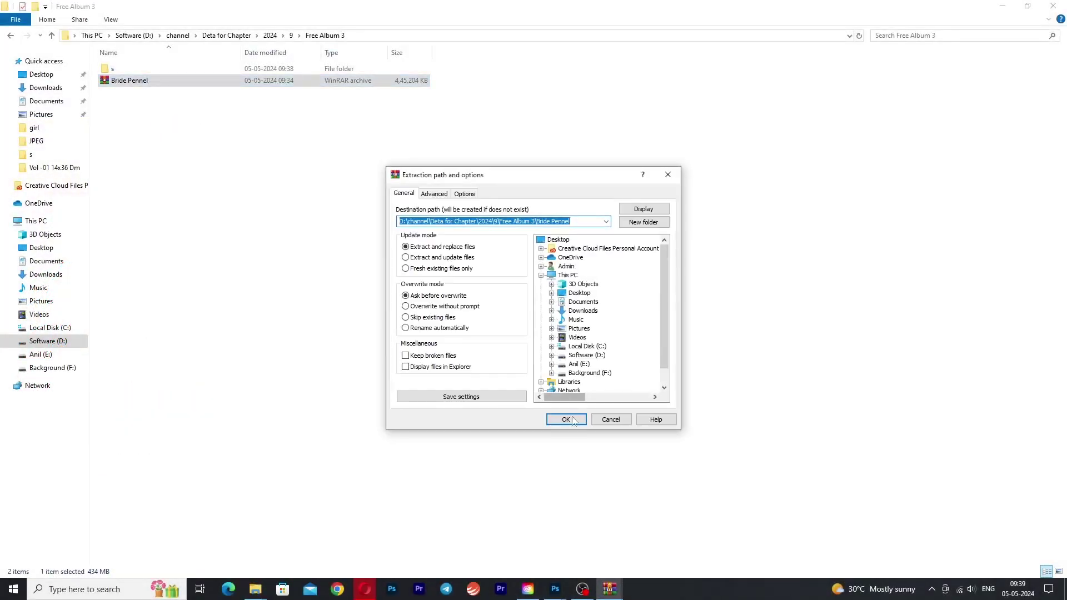
# Confirm the extraction destination and enter the archive password to extract the Bride Pennel archive
pyautogui.press('Return')
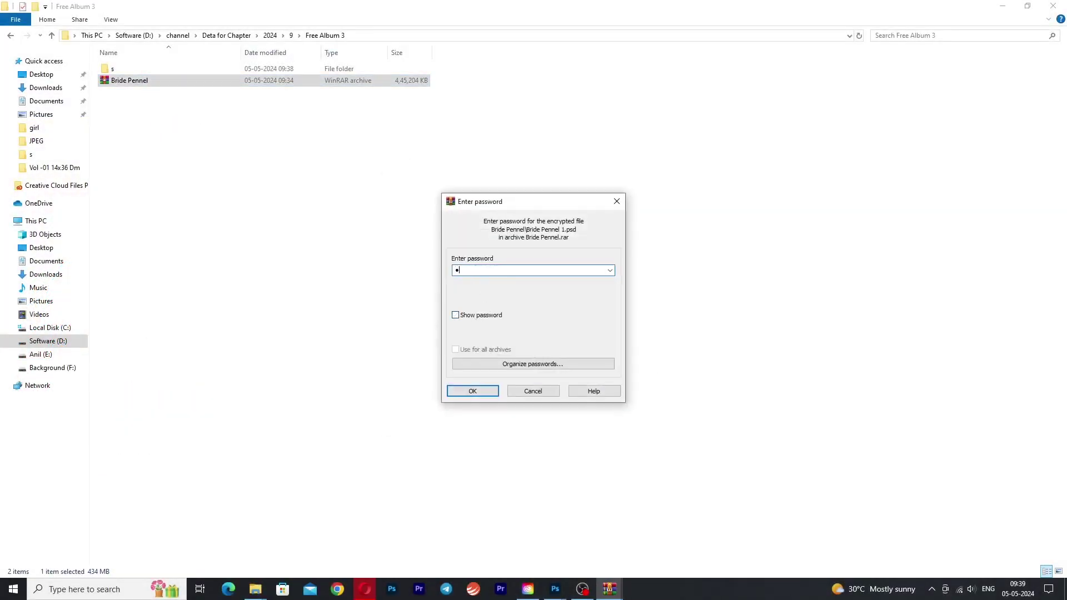
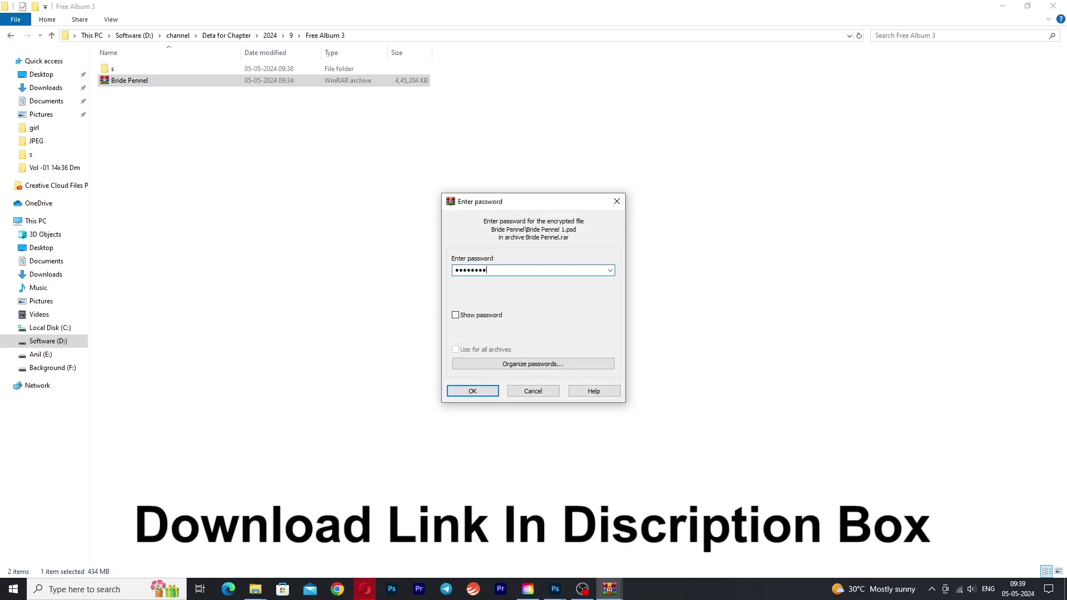
pyautogui.click(486, 392)
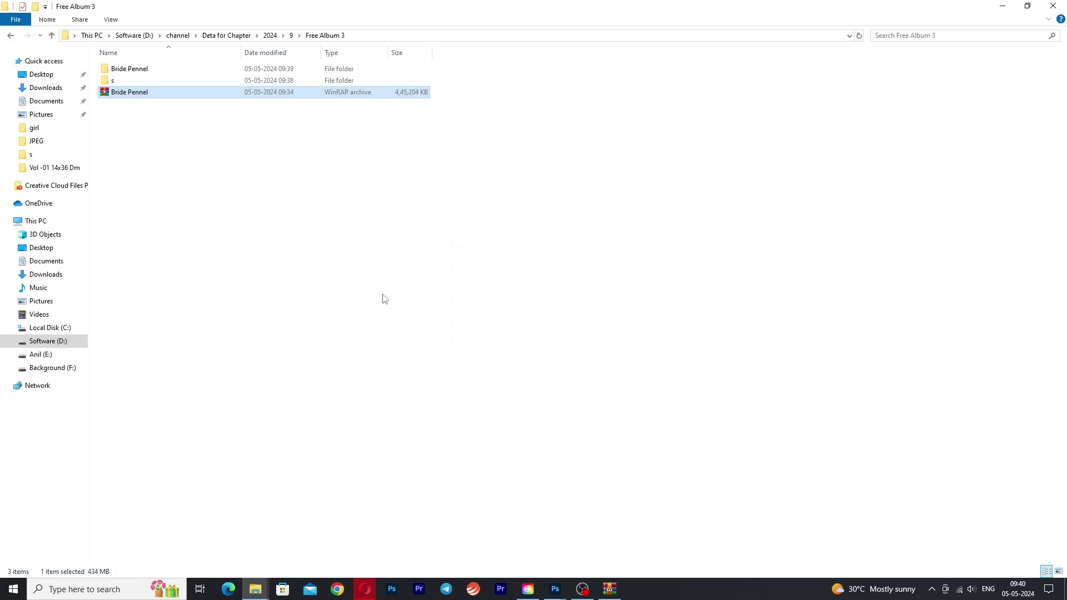
# Open the extracted Bride Pennel folder and display its files as extra large icons
pyautogui.doubleClick(126, 69)
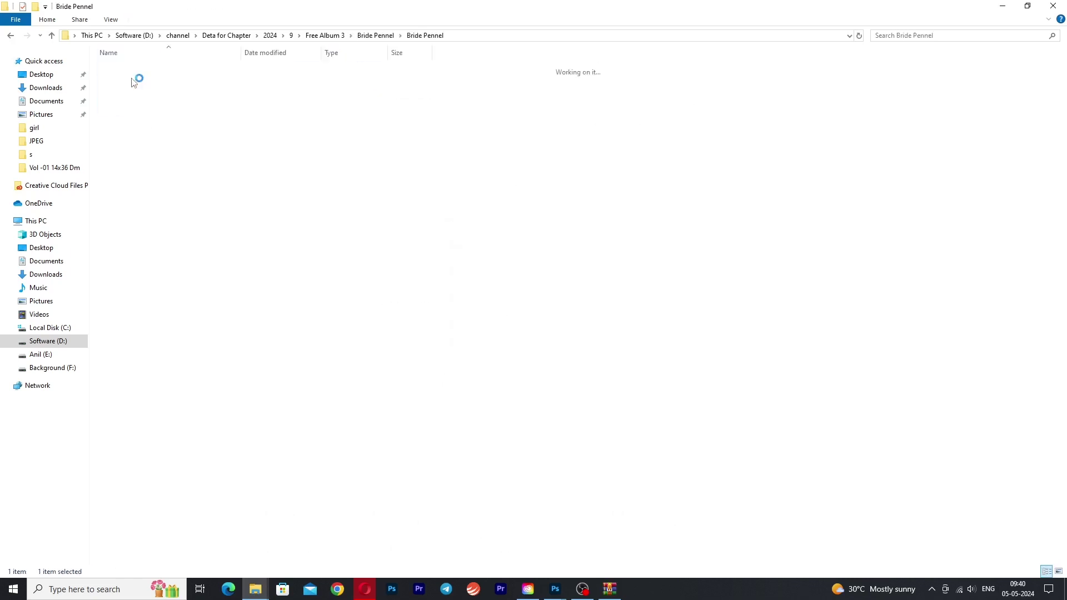
pyautogui.rightClick(455, 222)
pyautogui.click(607, 220)
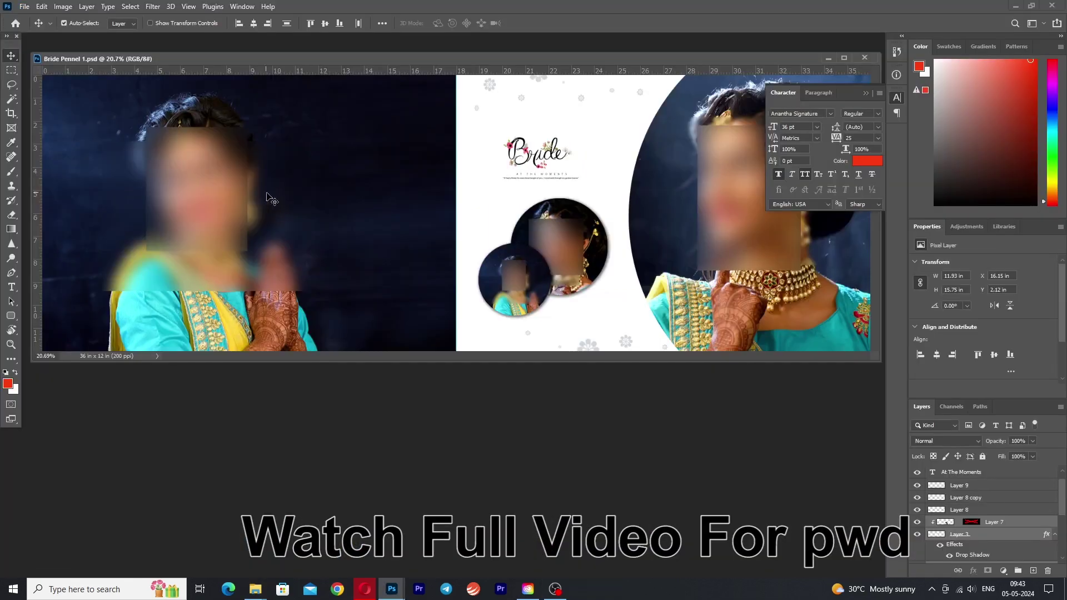
# Close the Character panel, switch to the Move tool, and hide Layer 5's left background photo
pyautogui.click(866, 93)
pyautogui.rightClick(542, 234)
pyautogui.press('Escape')
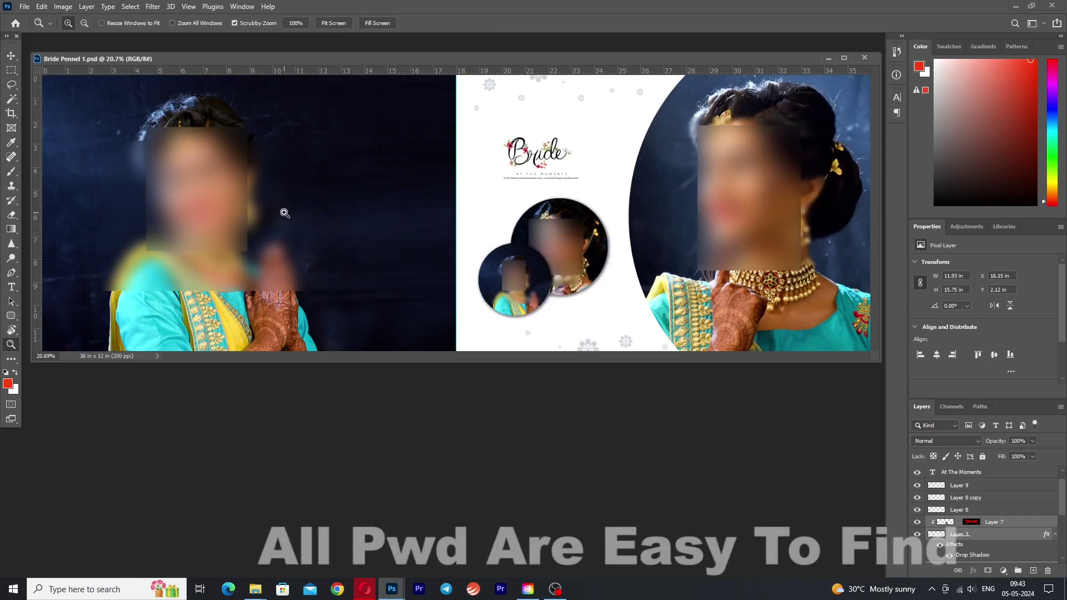
pyautogui.press('v')
pyautogui.click(249, 225)
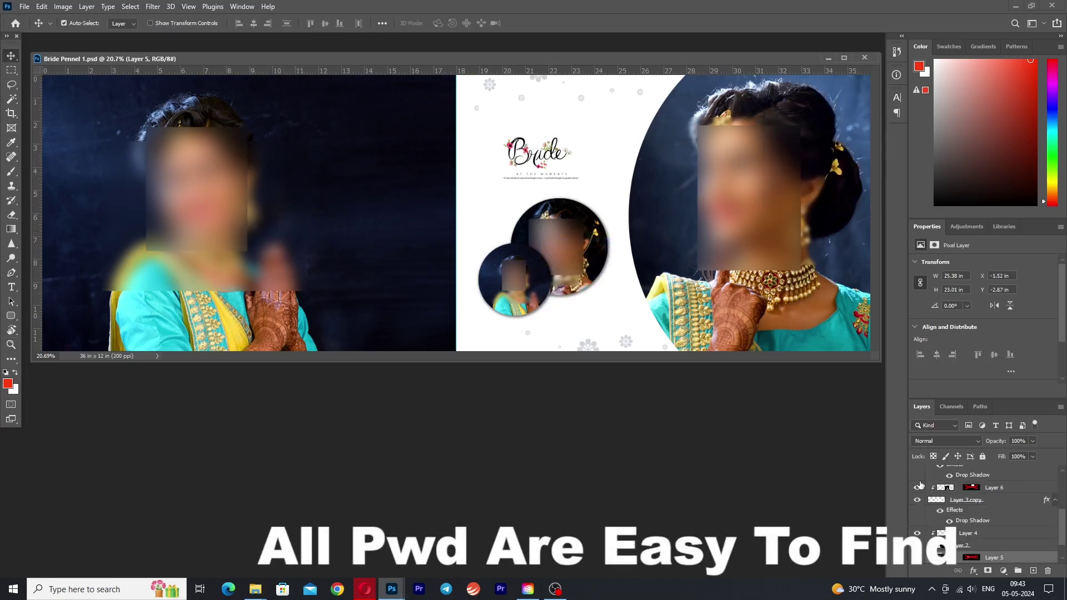
pyautogui.click(917, 557)
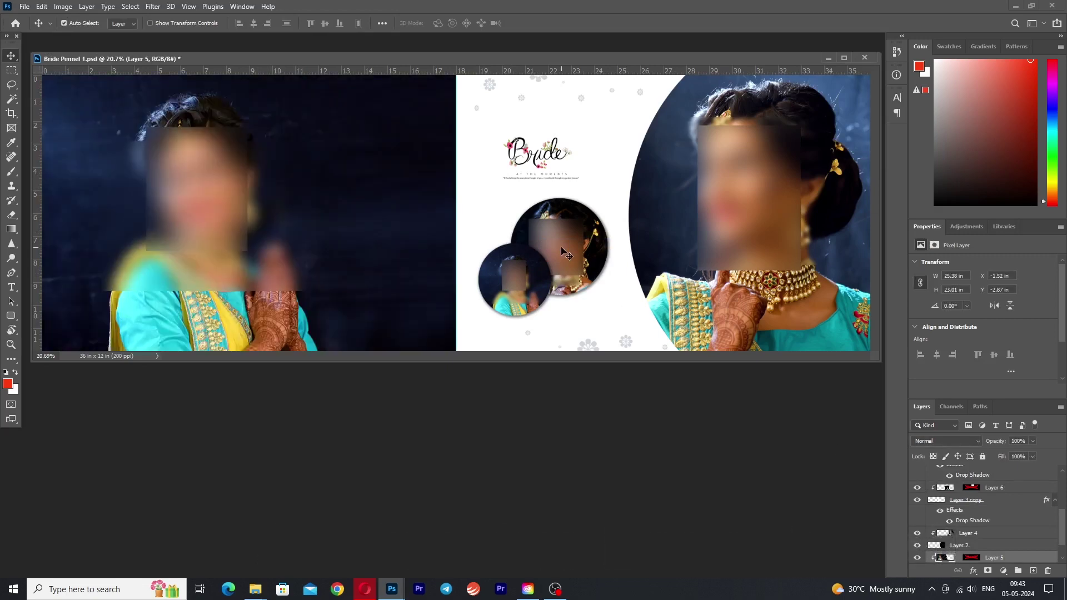
# Toggle the middle circle photo (Layer 6) and small circle photo (Layer 7) off and back on
pyautogui.click(563, 251)
pyautogui.click(917, 488)
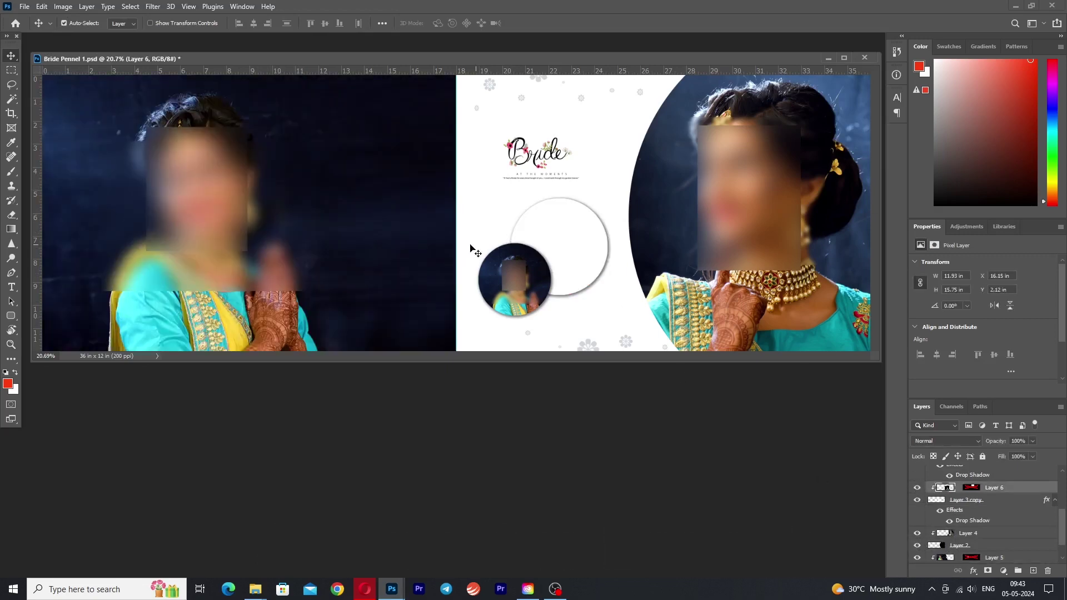
pyautogui.hotkey('ctrl', 'z')
pyautogui.click(502, 274)
pyautogui.click(917, 472)
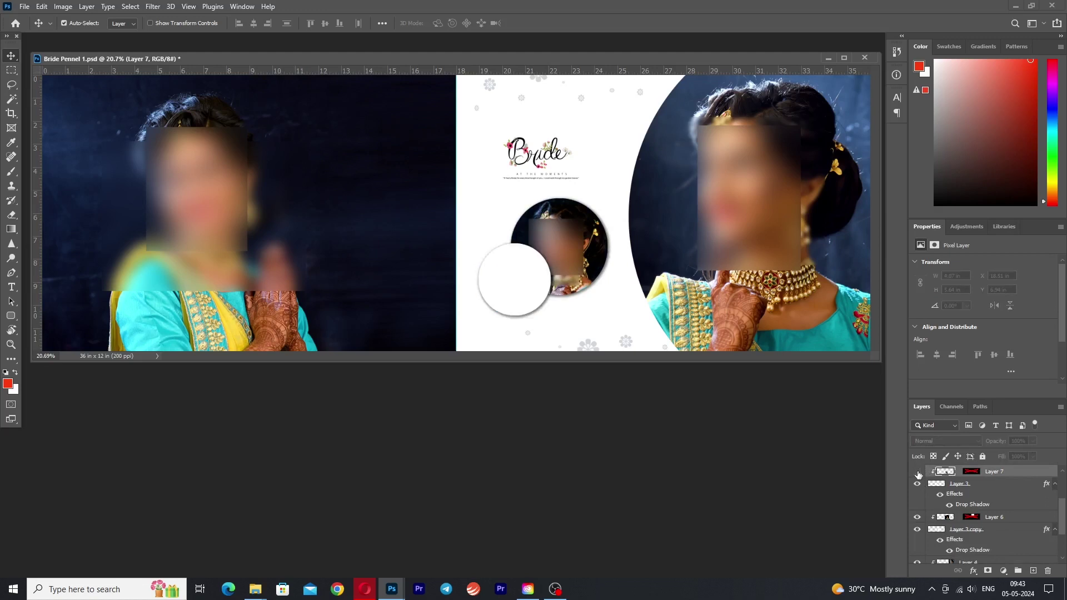
pyautogui.click(917, 472)
# Toggle the large circle photo (Layer 4) and Bride title (Layer 9), then minimize the spread
pyautogui.click(927, 560)
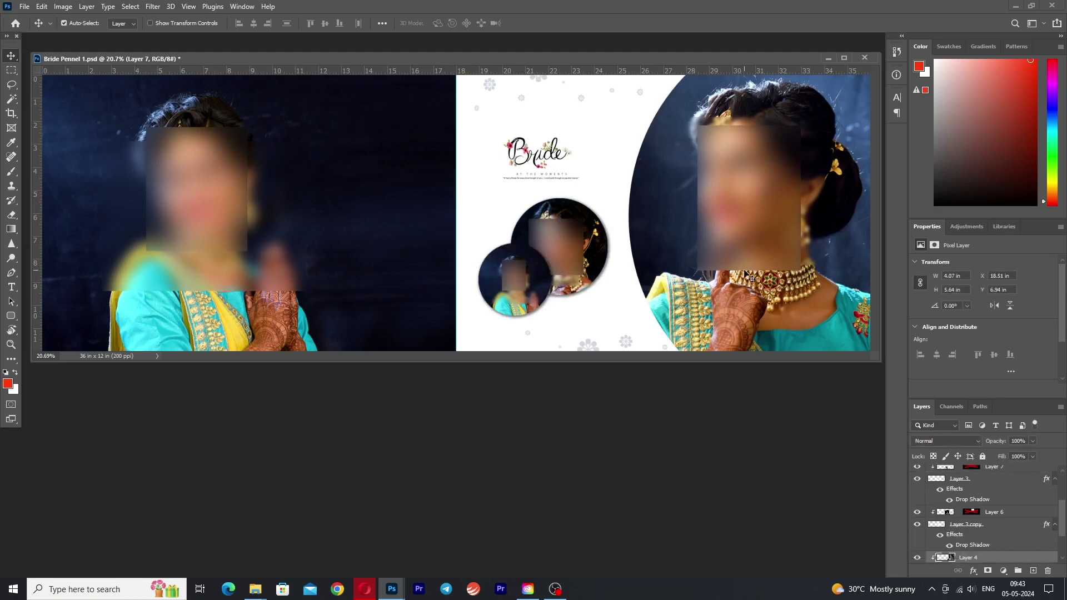
pyautogui.click(917, 558)
pyautogui.click(556, 157)
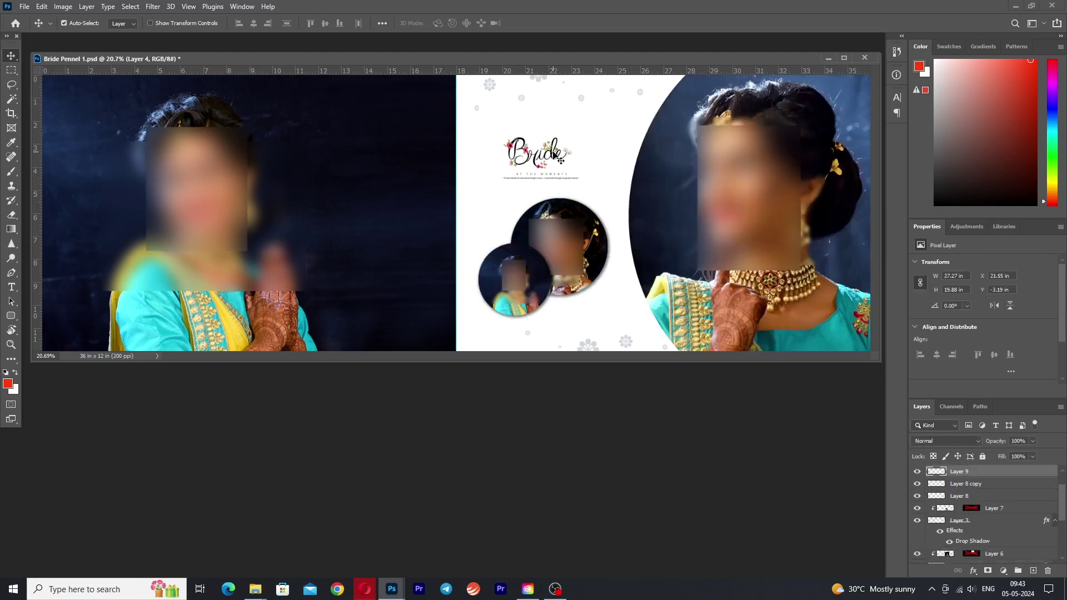
pyautogui.click(917, 472)
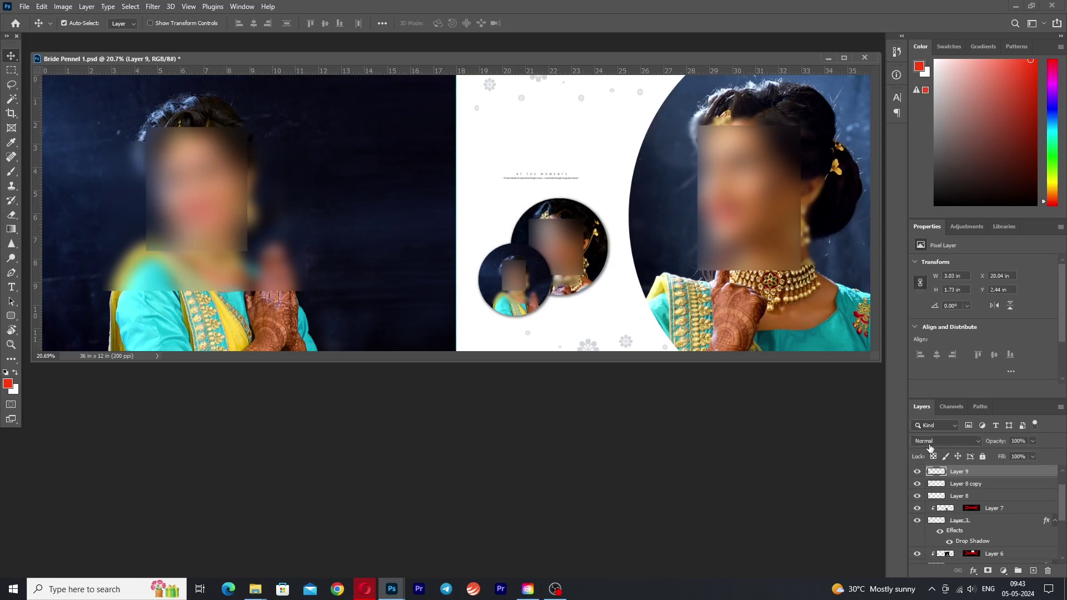
pyautogui.click(917, 472)
pyautogui.click(828, 58)
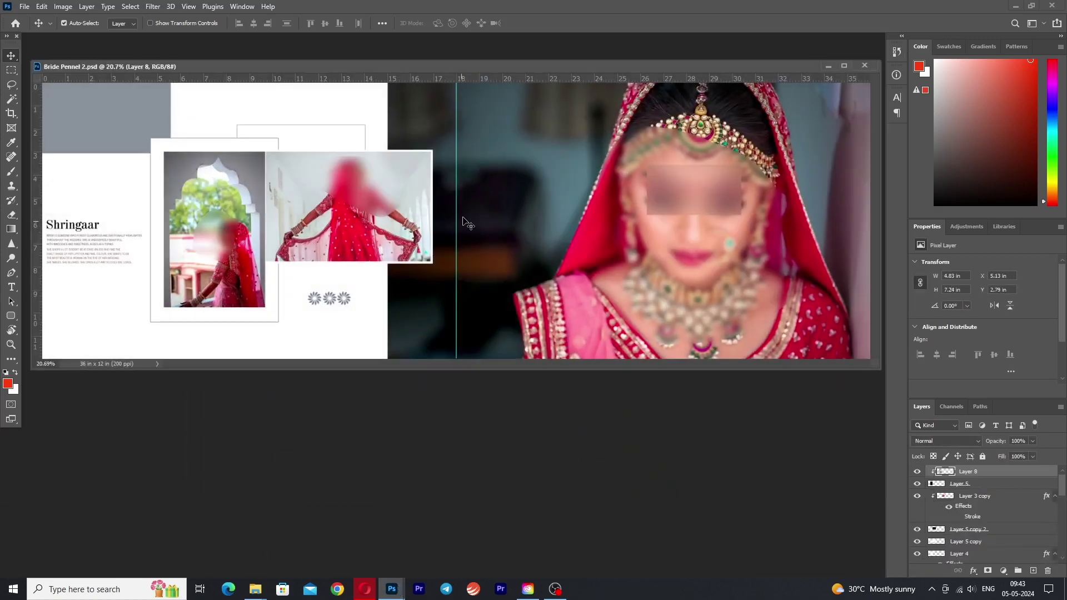
# Toggle the large bride photo (Layer 7) and the framed Layer 3 copy photo off and on
pyautogui.rightClick(461, 217)
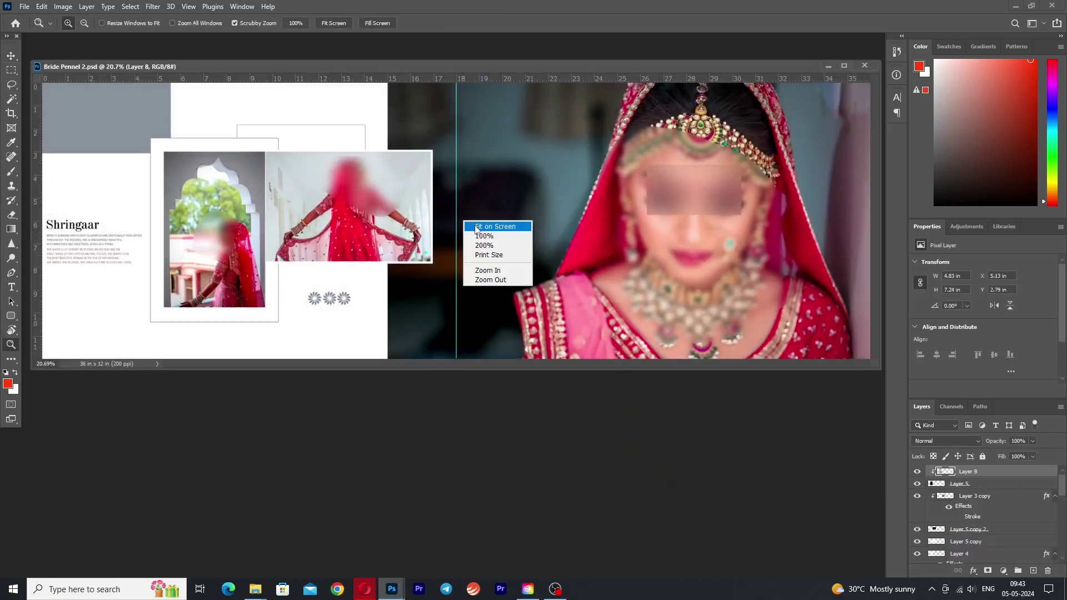
pyautogui.press('Escape')
pyautogui.click(776, 211)
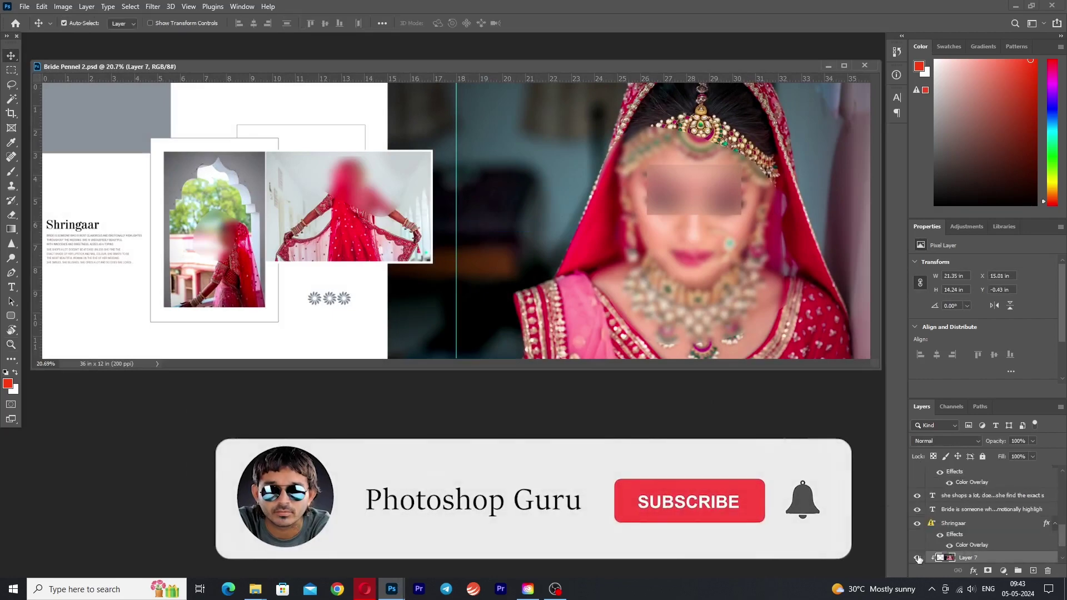
pyautogui.click(918, 558)
pyautogui.click(920, 472)
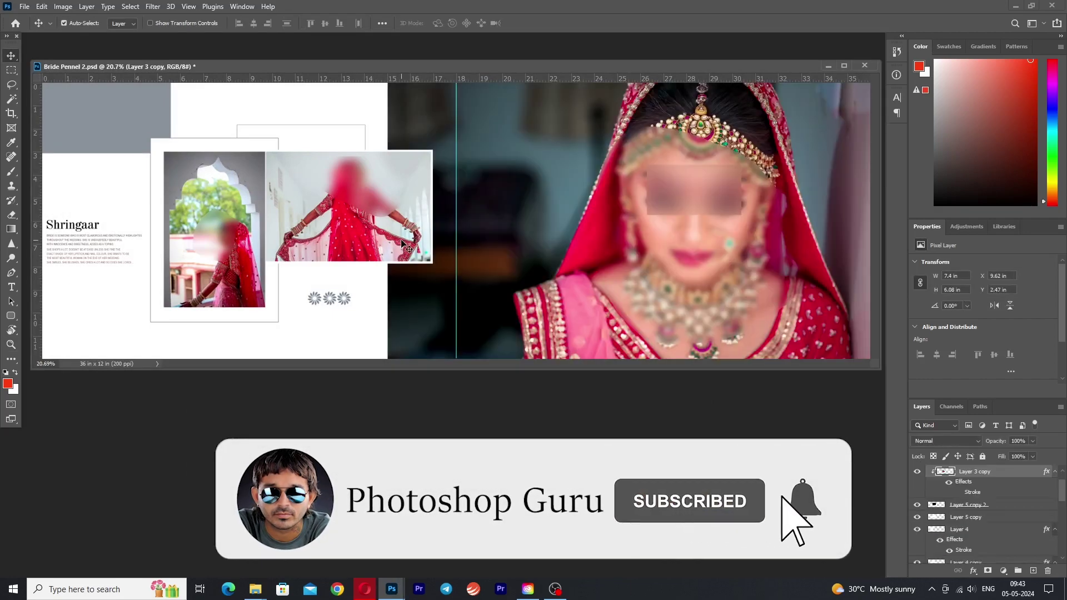
pyautogui.click(920, 472)
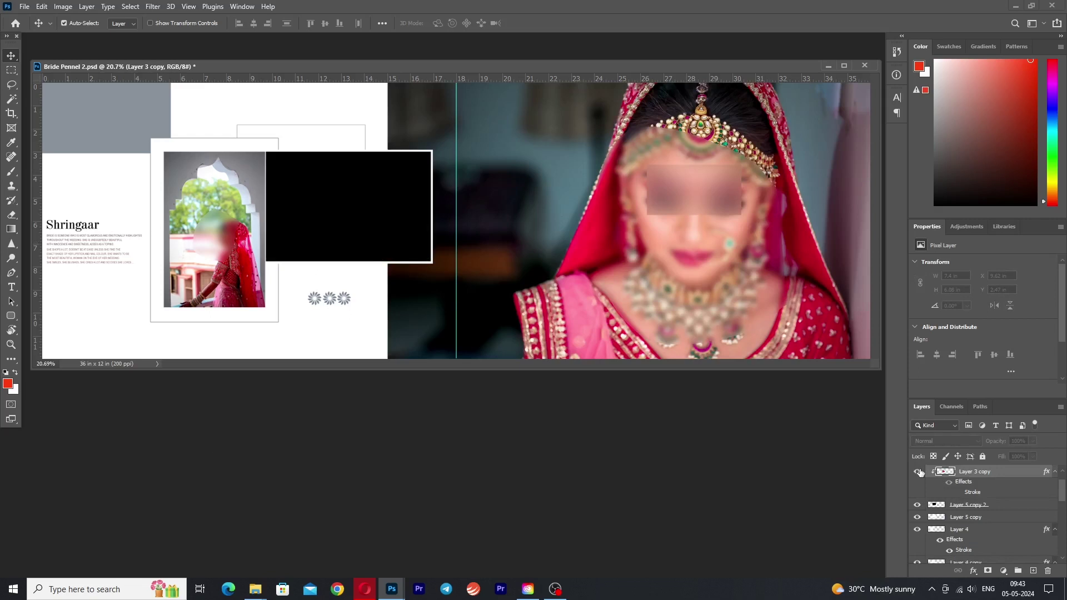
pyautogui.scroll(1, 967, 489)
pyautogui.click(967, 471)
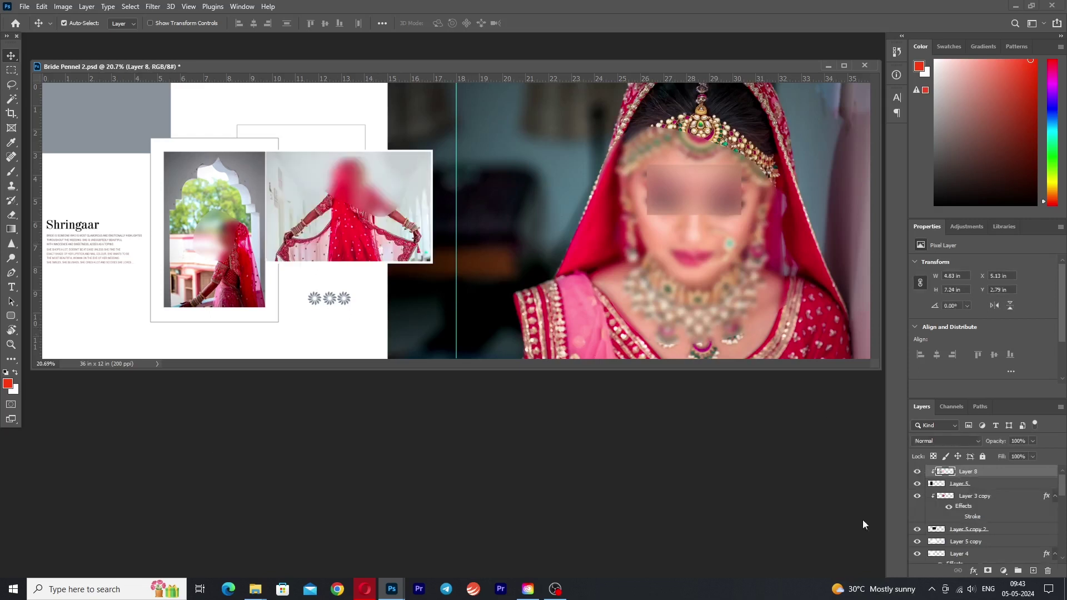
# Check the Layer 8 photo, hide the Shringaar heading, and minimize Bride Pennel 2
pyautogui.click(917, 472)
pyautogui.click(917, 472)
pyautogui.click(83, 227)
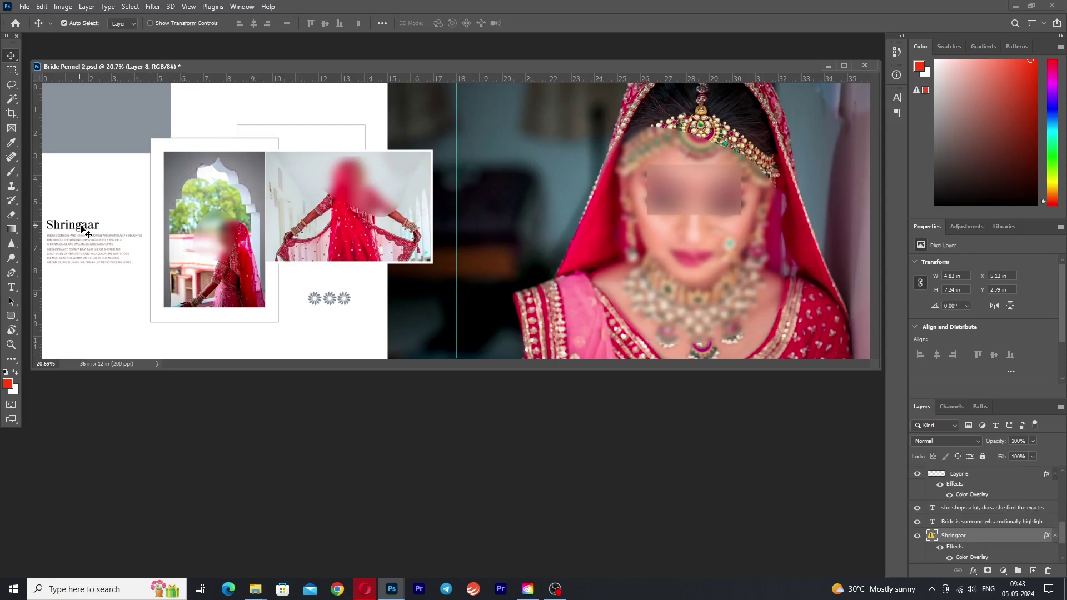
pyautogui.click(917, 536)
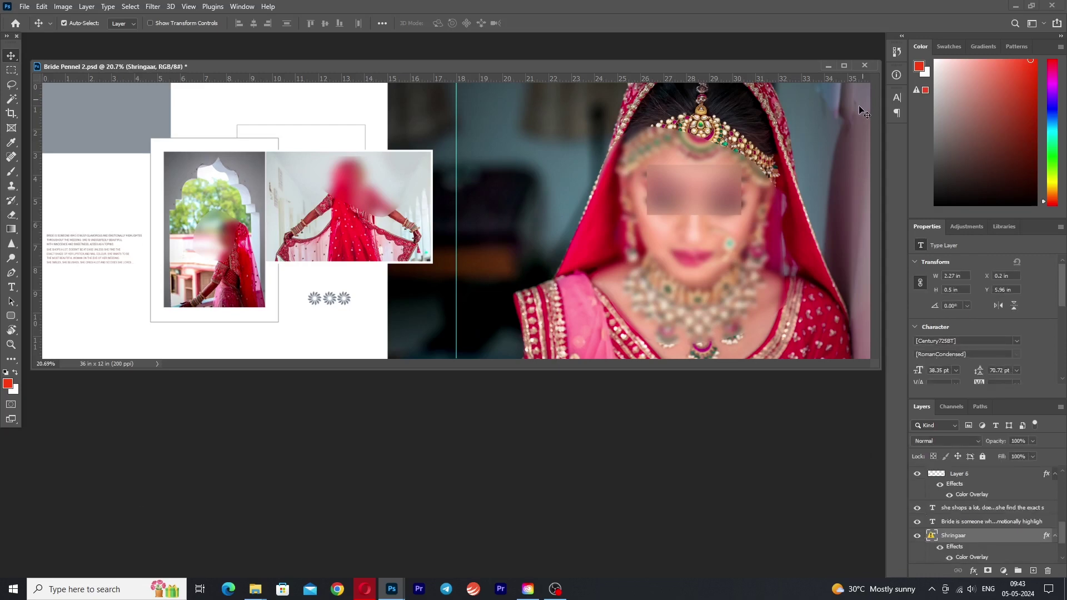
pyautogui.click(828, 66)
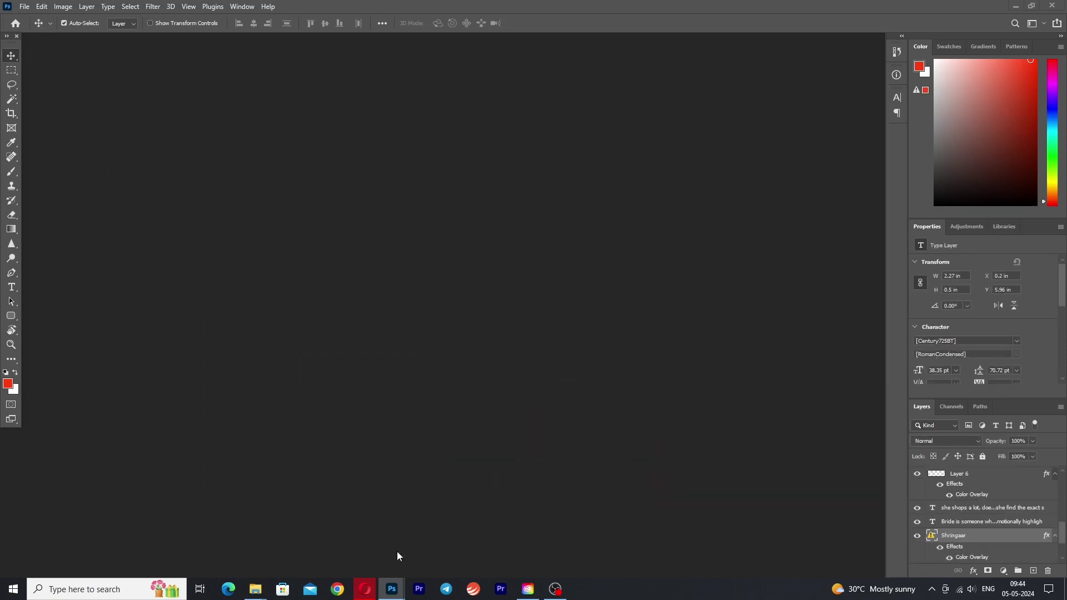
# Check Bride Pennel 4's middle and large right photos, undo a stray move, then minimize it
pyautogui.moveTo(391, 589)
pyautogui.click(438, 553)
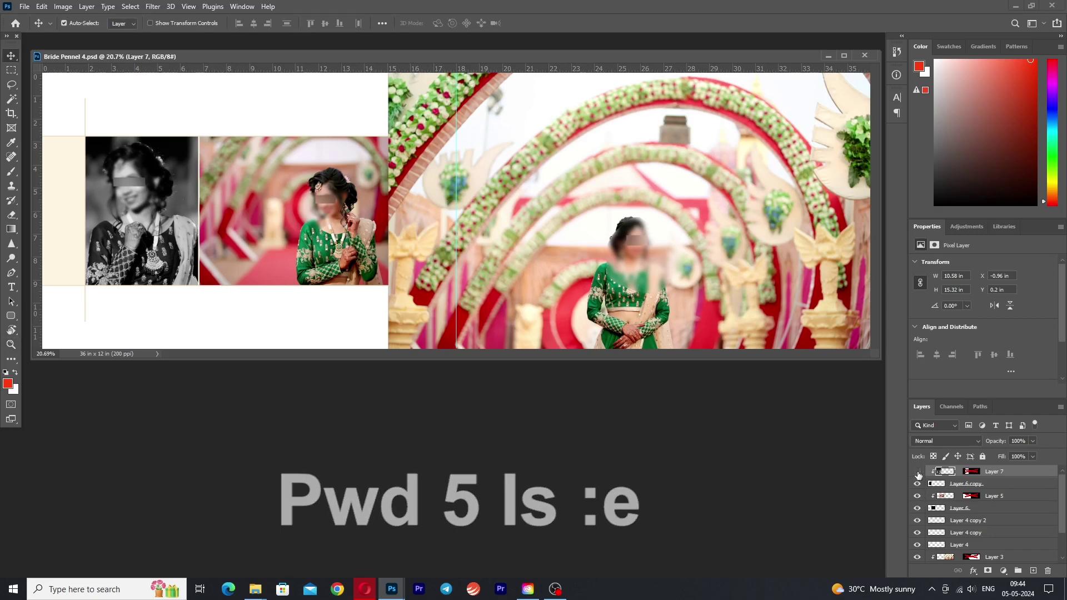
pyautogui.moveTo(141, 211); pyautogui.dragTo(383, 253)
pyautogui.hotkey('ctrl', 'z')
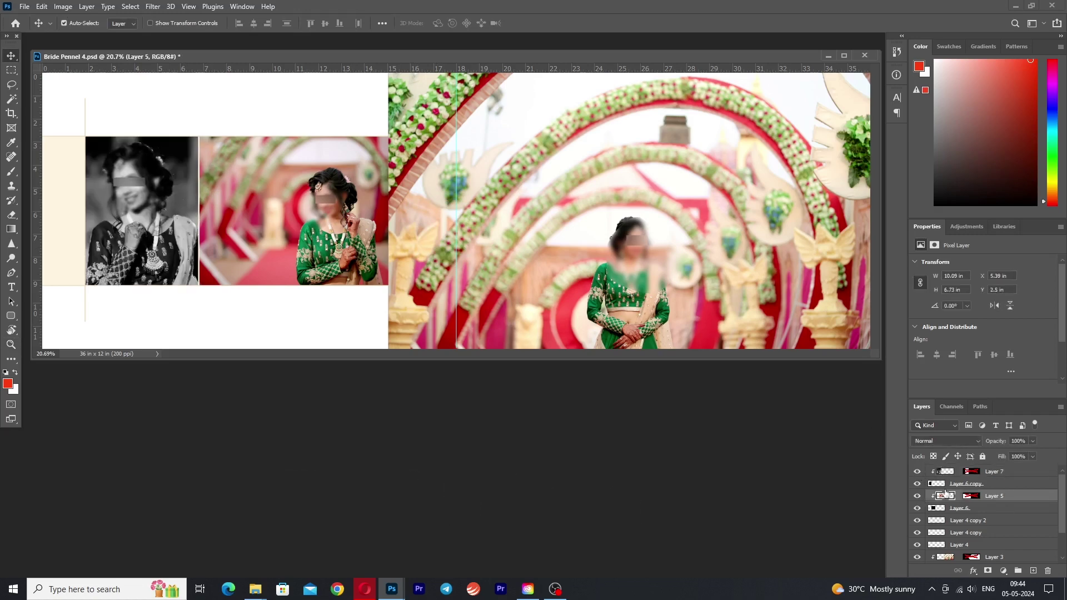
pyautogui.click(917, 495)
pyautogui.hotkey('ctrl', 'z')
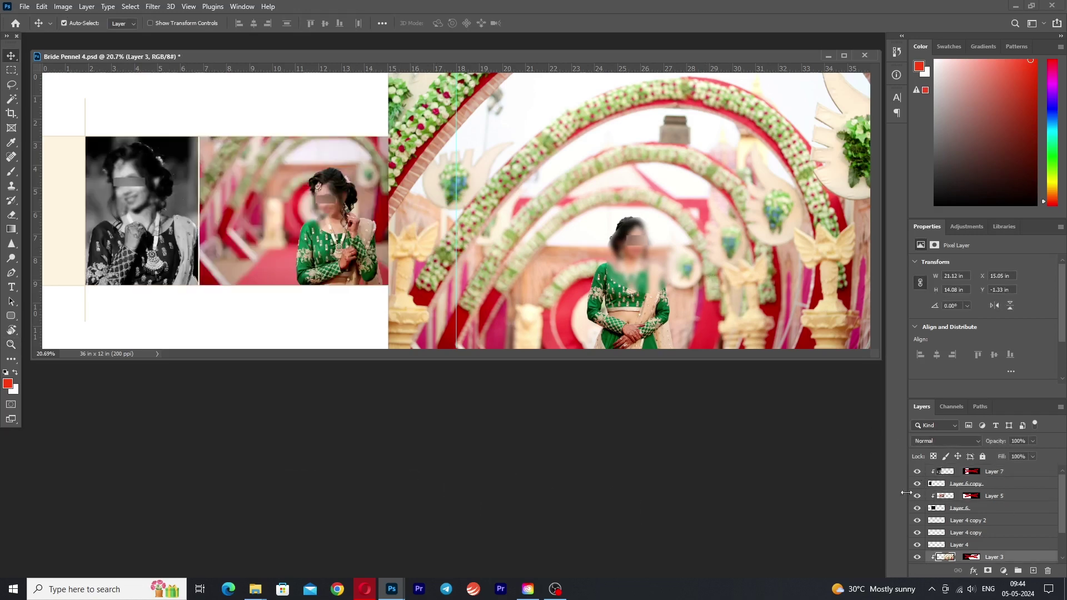
pyautogui.click(917, 558)
pyautogui.click(918, 558)
pyautogui.click(828, 56)
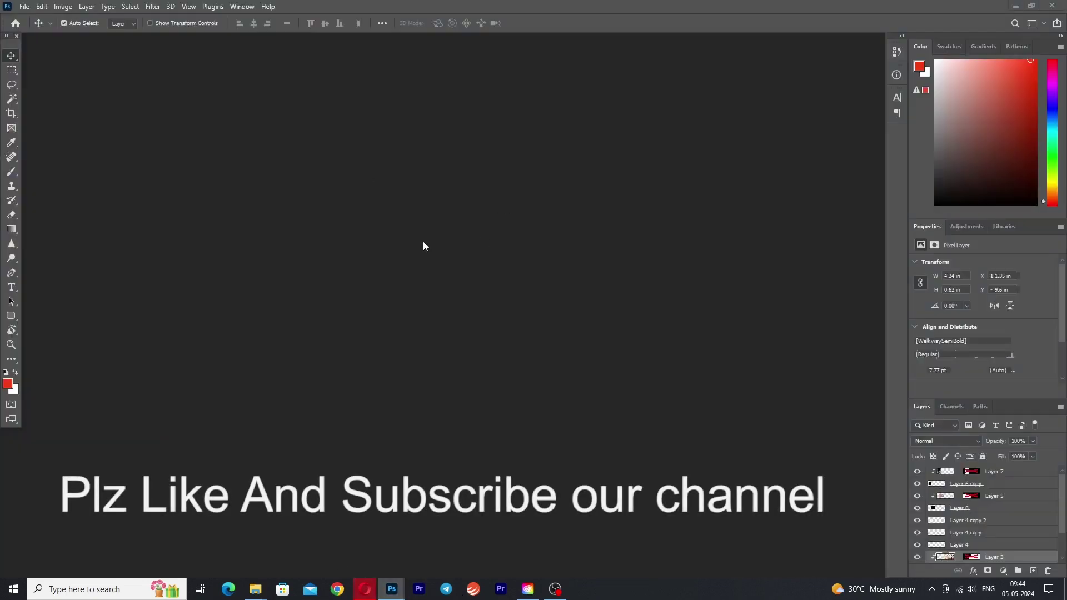
# Switch to Bride Pennel 3, toggle the Layer 8, Layer 6 copy and Layer 2 photos, then minimize it
pyautogui.hotkey('ctrl', 'Tab')
pyautogui.press('z')
pyautogui.press('v')
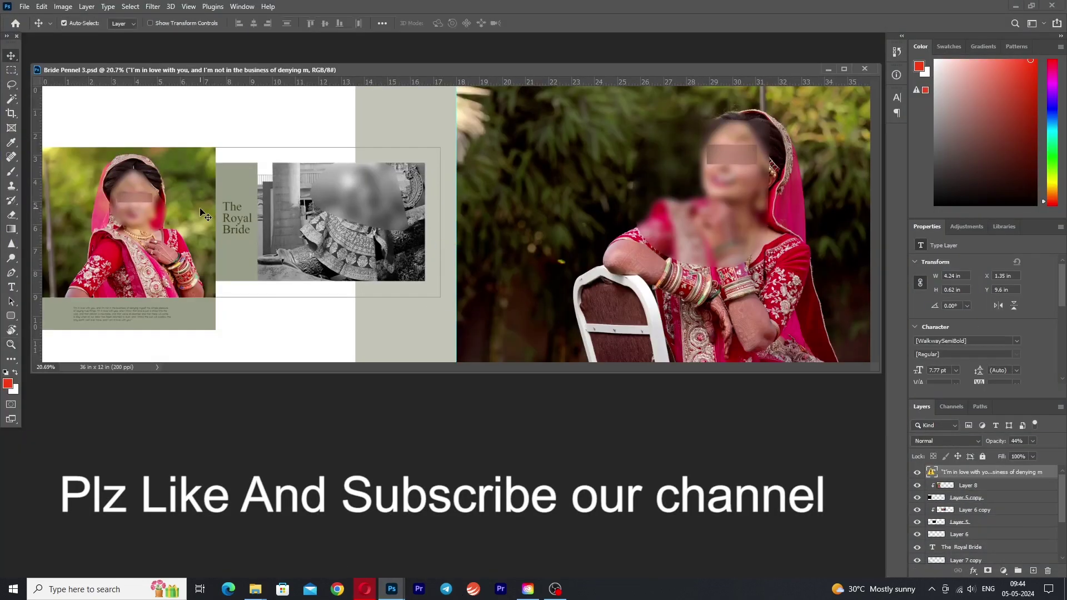
pyautogui.click(968, 485)
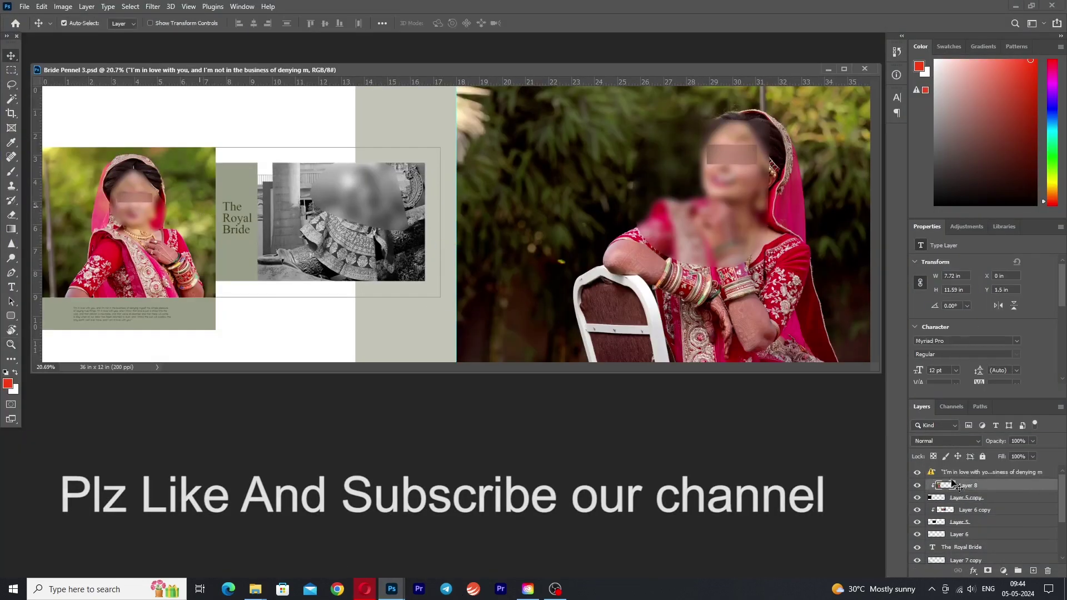
pyautogui.click(918, 486)
pyautogui.click(354, 180)
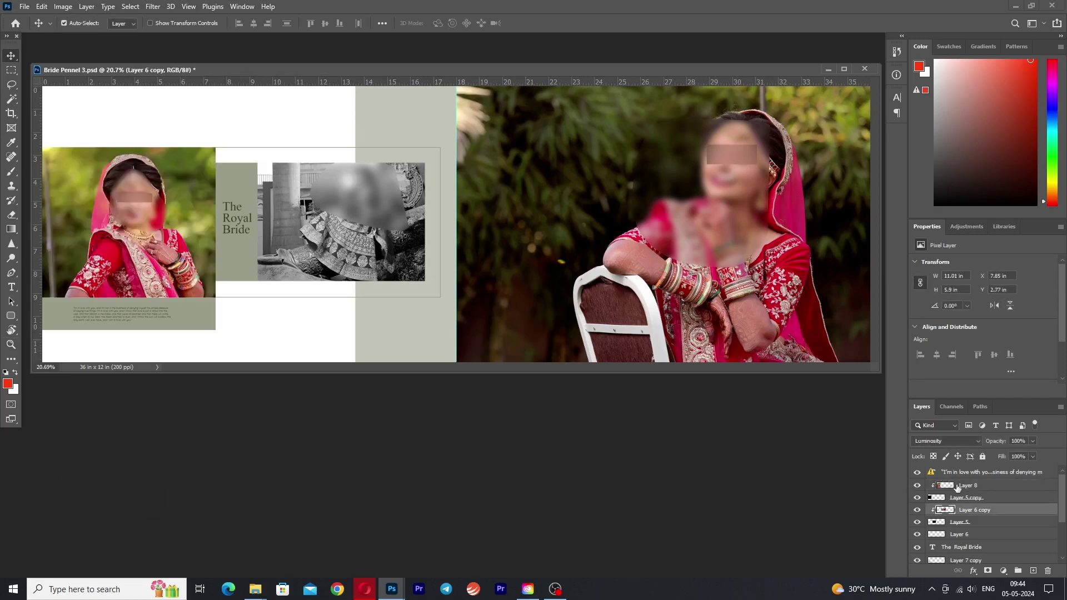
pyautogui.click(917, 510)
pyautogui.scroll(-3, 917, 533)
pyautogui.click(917, 557)
pyautogui.click(917, 557)
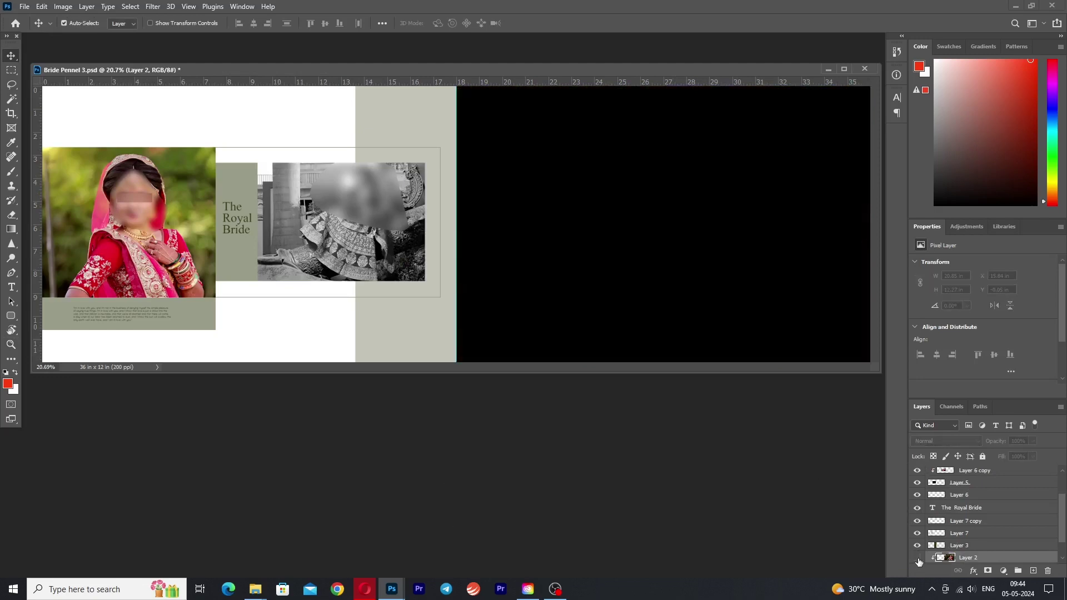
pyautogui.click(829, 68)
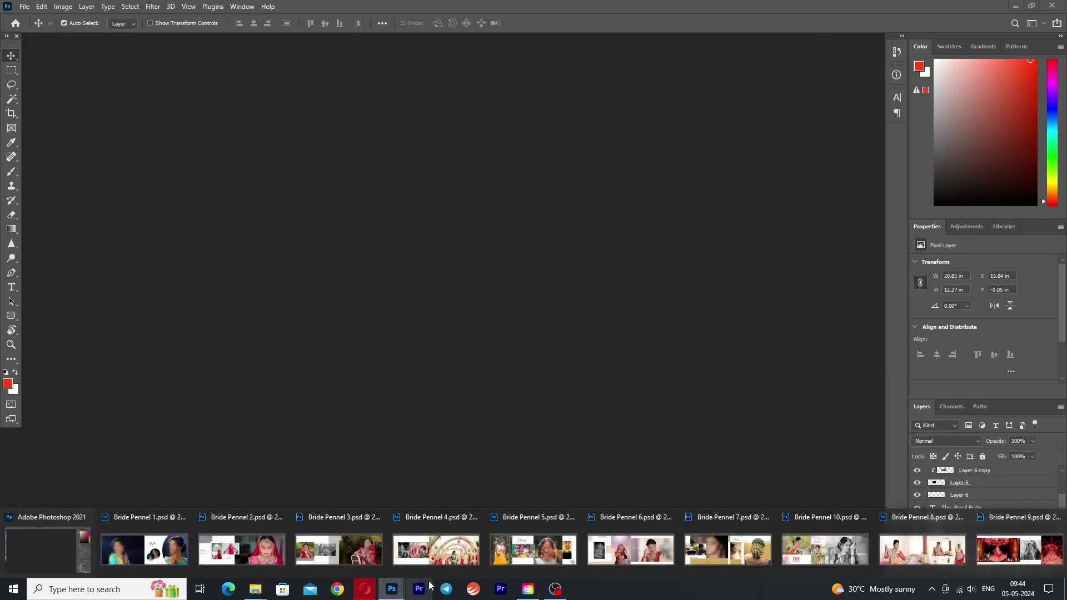
# Bring up Bride Pennel 5 and toggle the Layer 3 photo off and on
pyautogui.click(547, 559)
pyautogui.rightClick(516, 247)
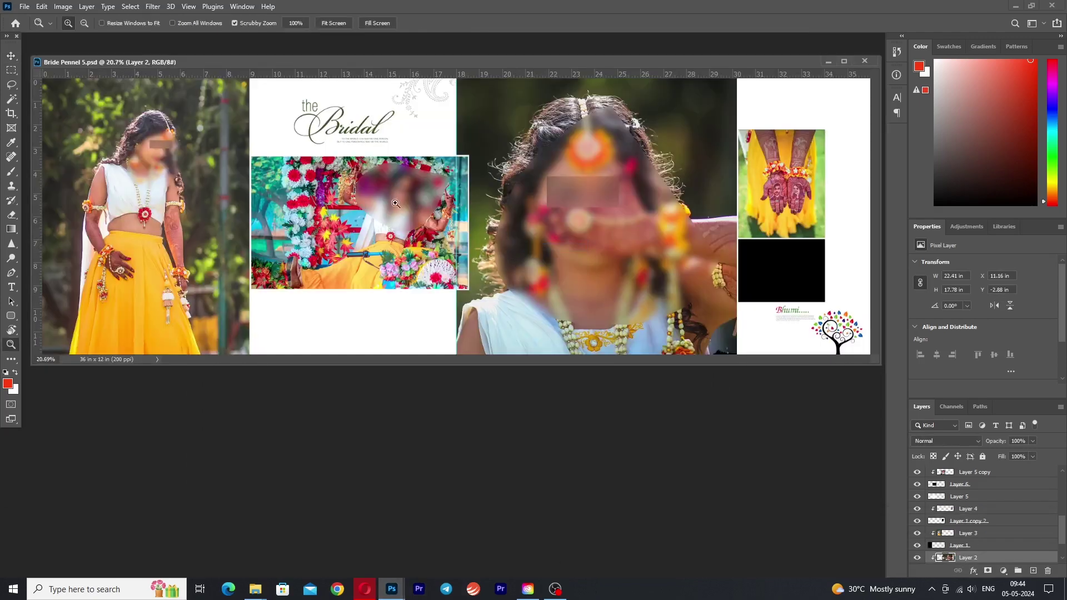
pyautogui.click(973, 531)
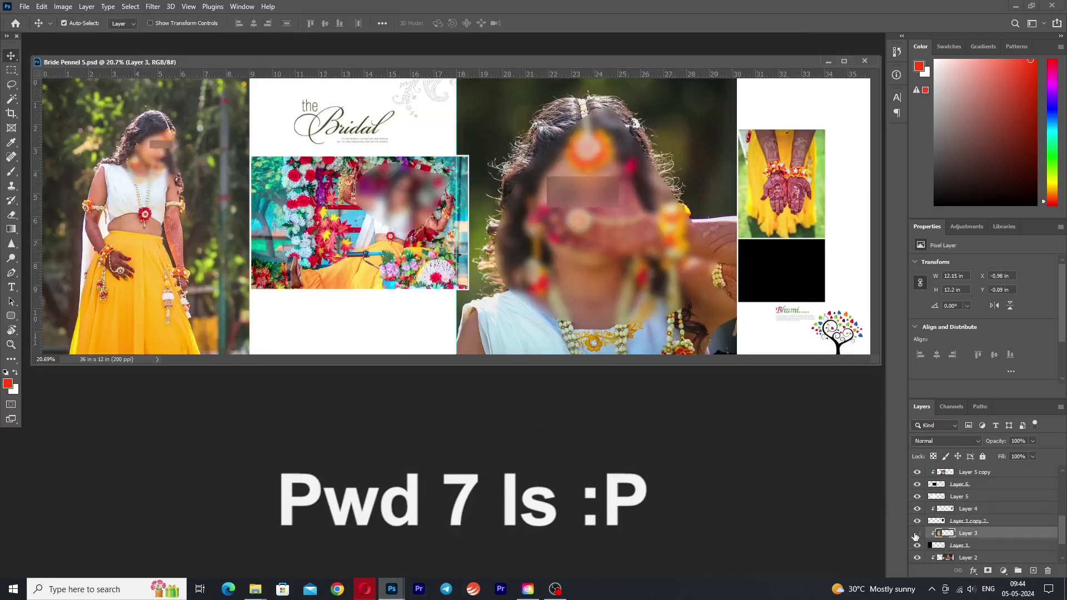
pyautogui.click(917, 472)
pyautogui.click(944, 472)
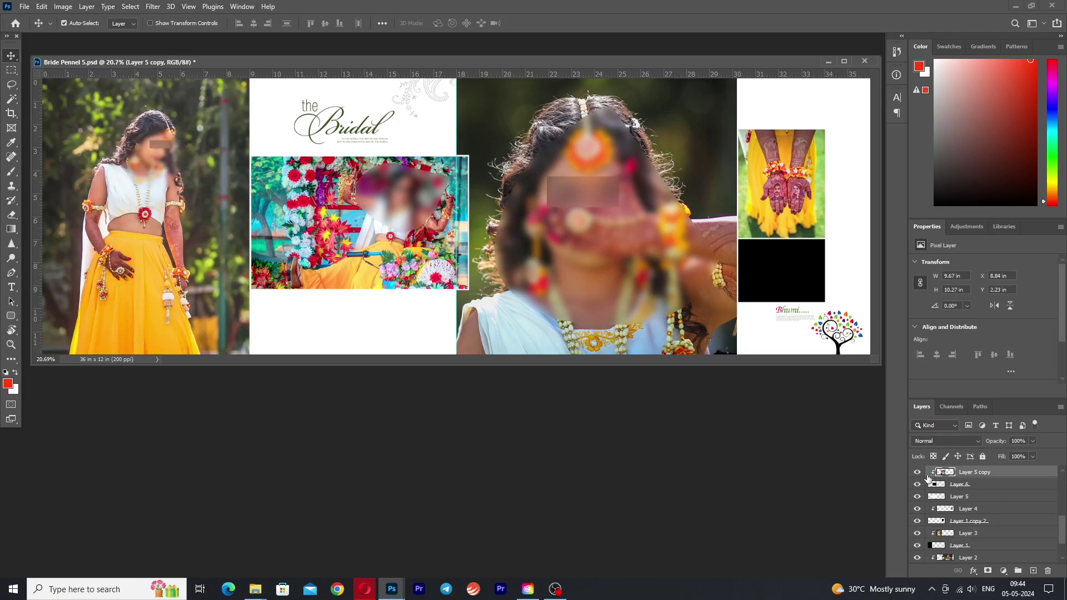
# Toggle the large central photo (Layer 2) and hands photo (Layer 4), then minimize Bride Pennel 5
pyautogui.click(917, 472)
pyautogui.click(968, 557)
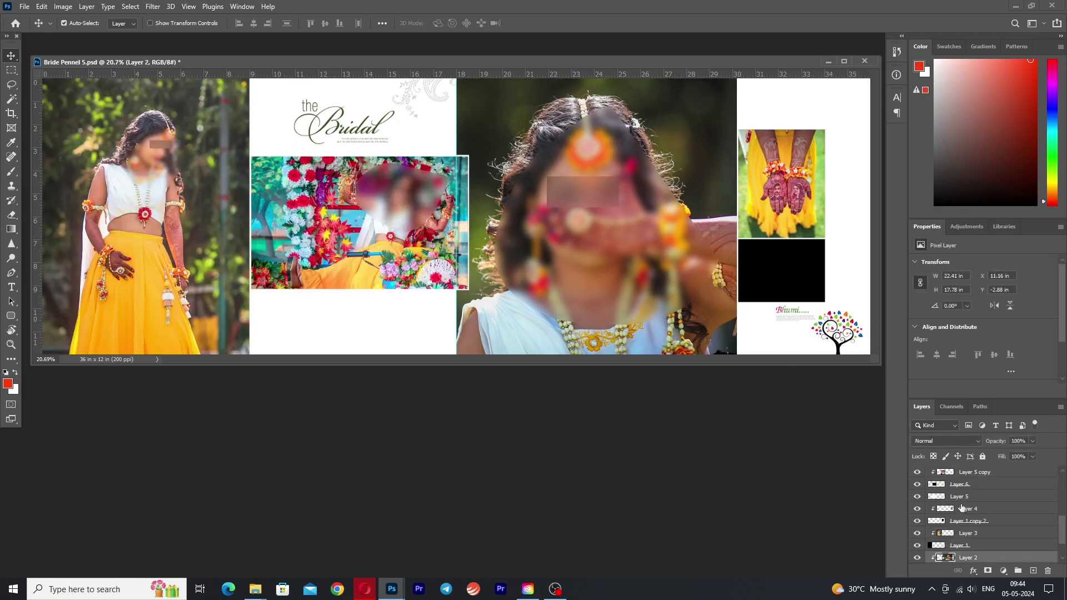
pyautogui.click(917, 557)
pyautogui.click(916, 557)
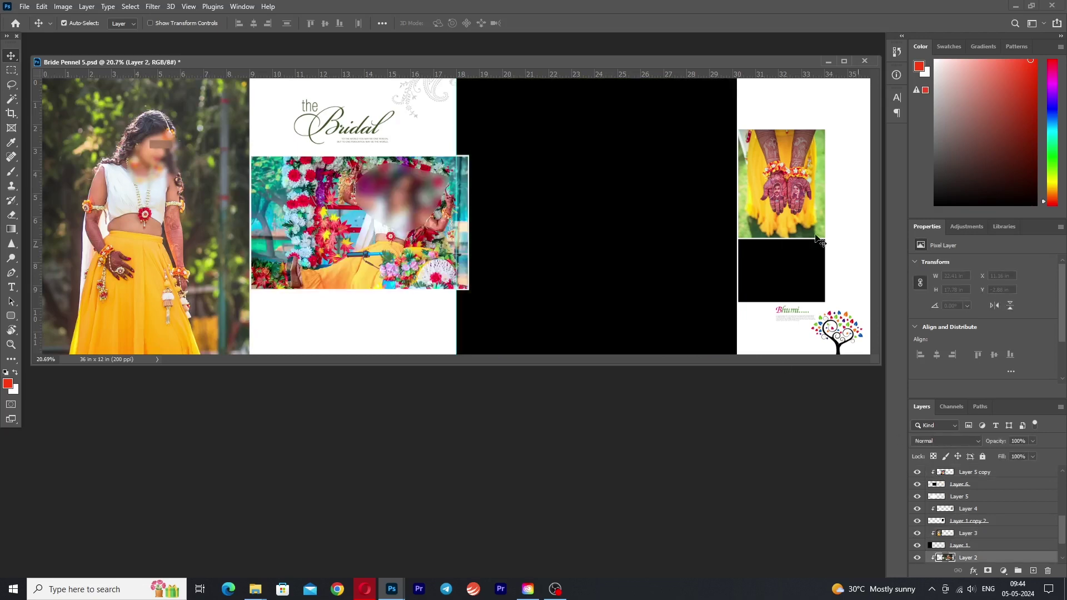
pyautogui.click(798, 218)
pyautogui.click(917, 509)
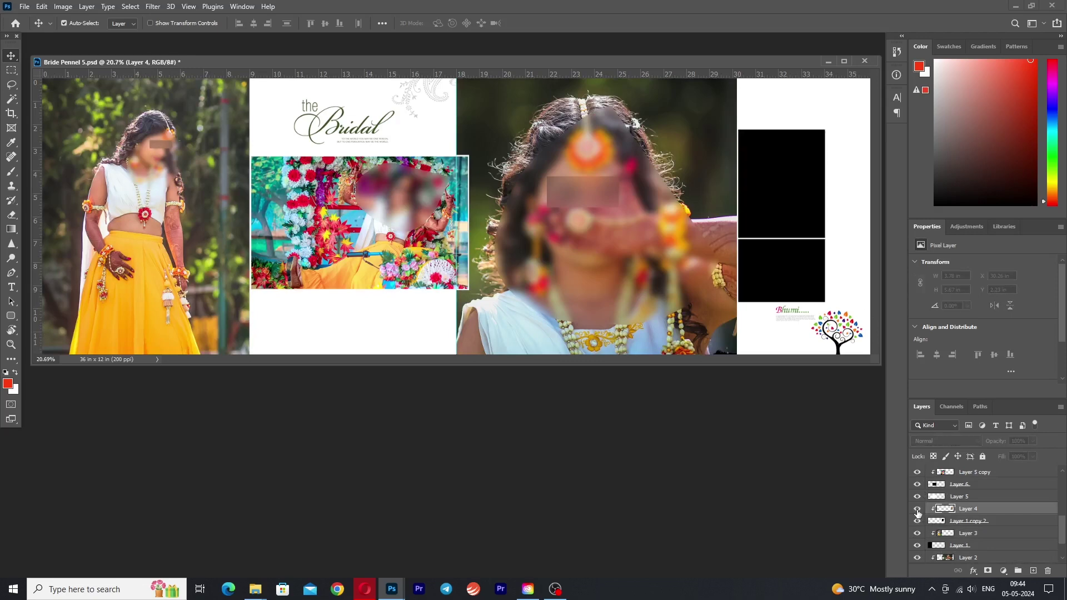
pyautogui.click(828, 57)
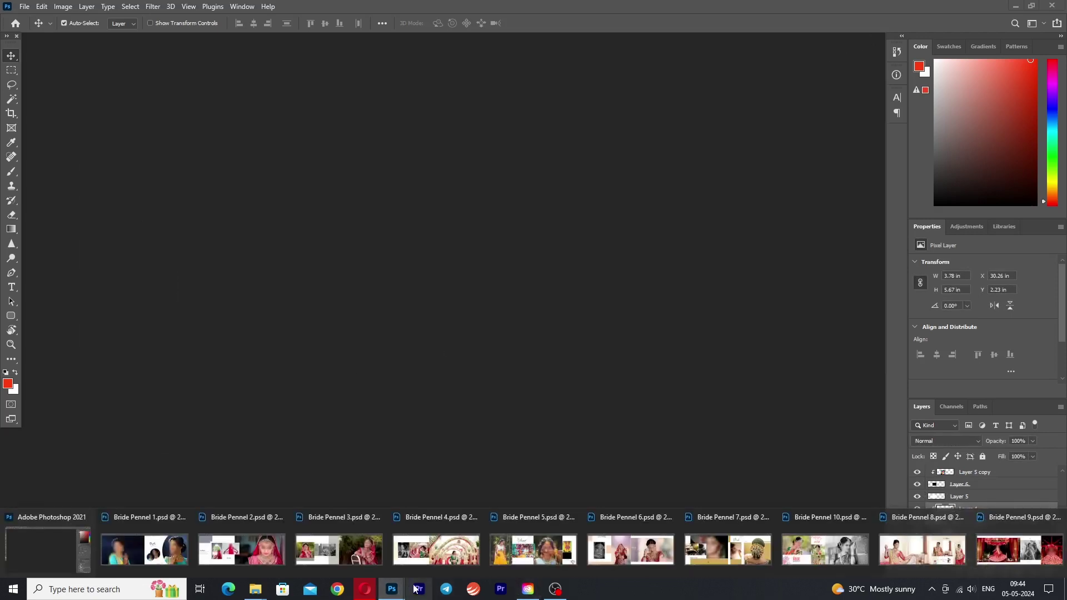
# Bring up Bride Pennel 6, switch to the Move tool, and toggle the left grey portrait (Layer 11)
pyautogui.click(632, 545)
pyautogui.press('z')
pyautogui.rightClick(474, 260)
pyautogui.press('Escape')
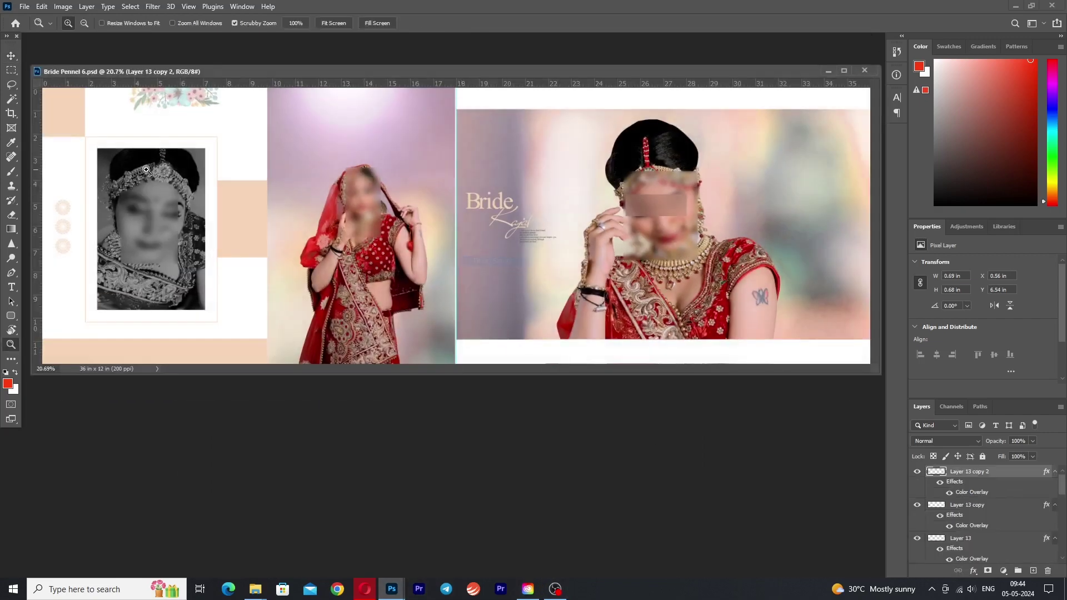
pyautogui.press('v')
pyautogui.click(149, 209)
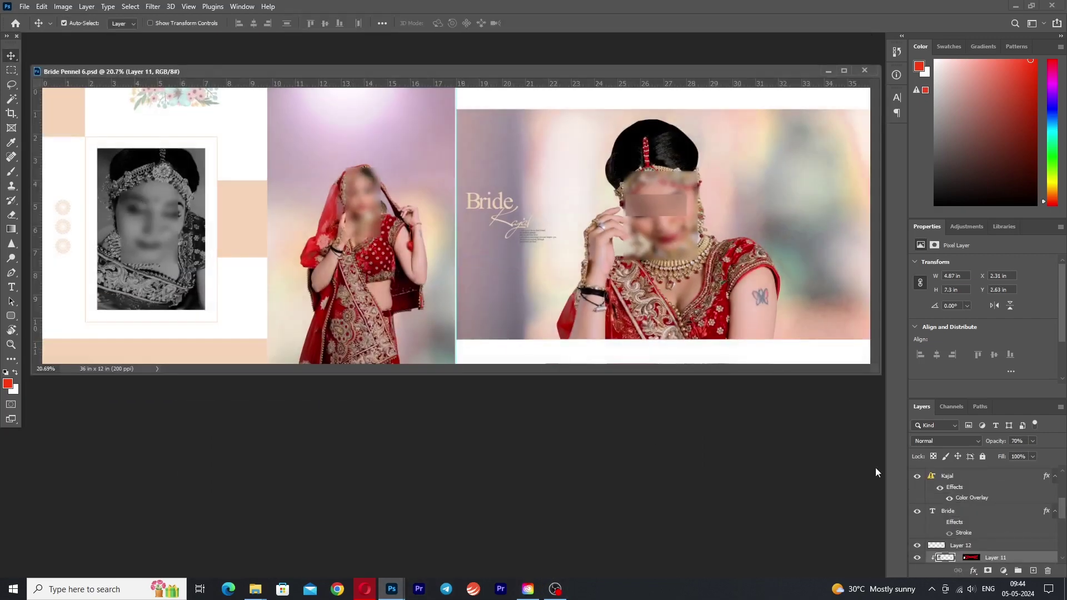
pyautogui.click(918, 558)
# Toggle the middle photo (Layer 6) and the Layer 4 photo, then minimize Bride Pennel 6
pyautogui.click(428, 246)
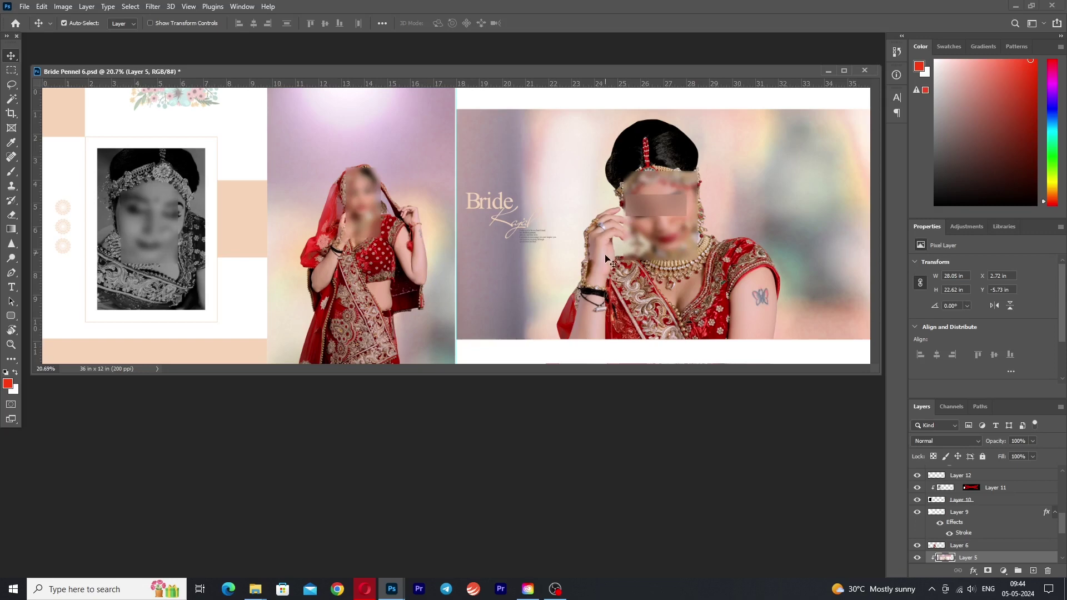
pyautogui.click(412, 257)
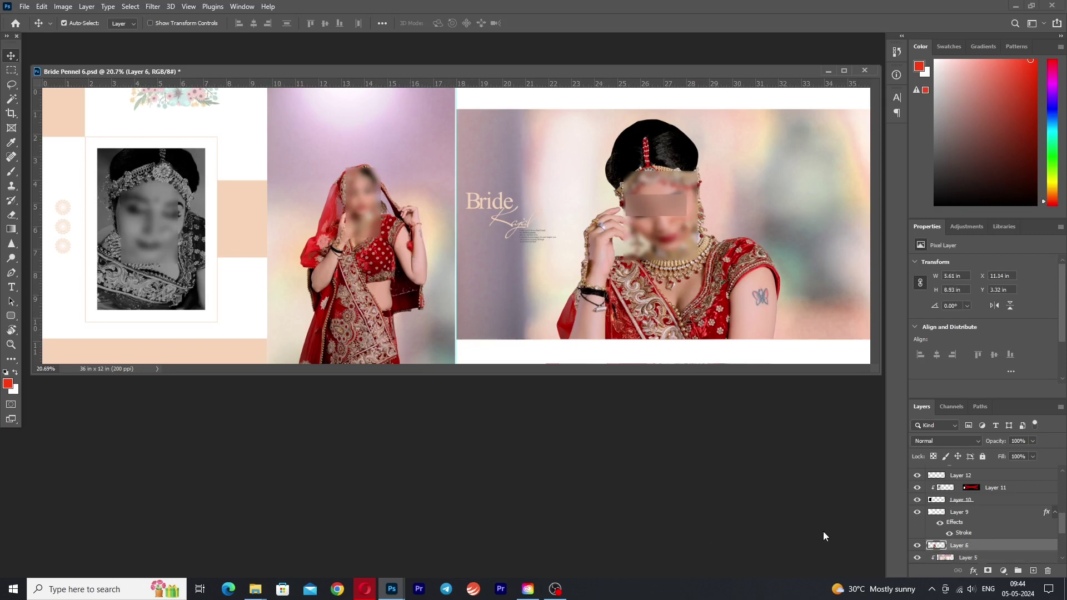
pyautogui.click(917, 557)
pyautogui.scroll(-2, 944, 528)
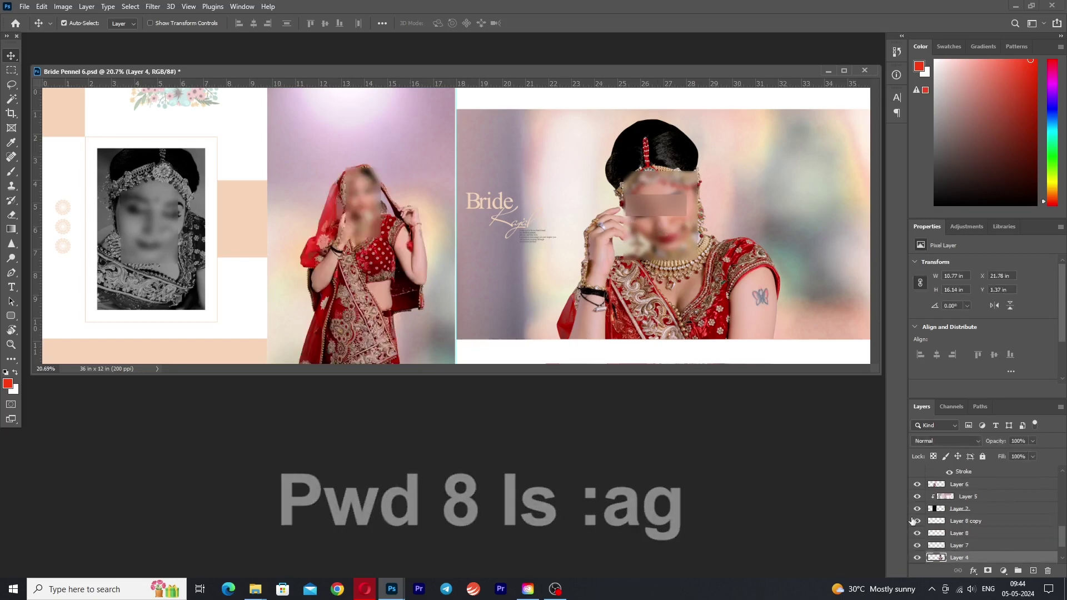
pyautogui.click(917, 557)
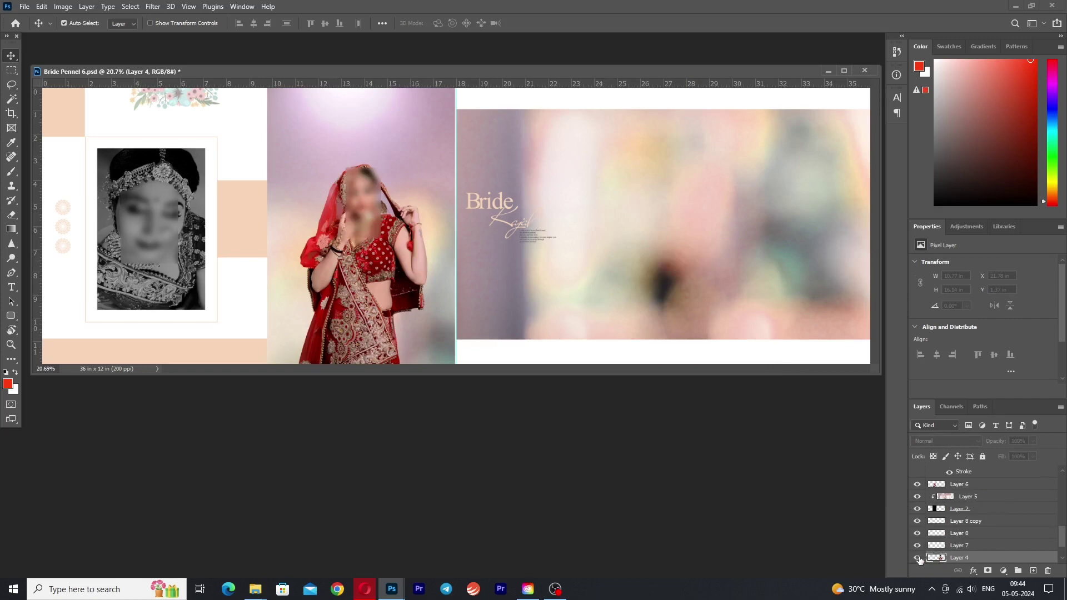
pyautogui.click(828, 72)
pyautogui.moveTo(391, 589)
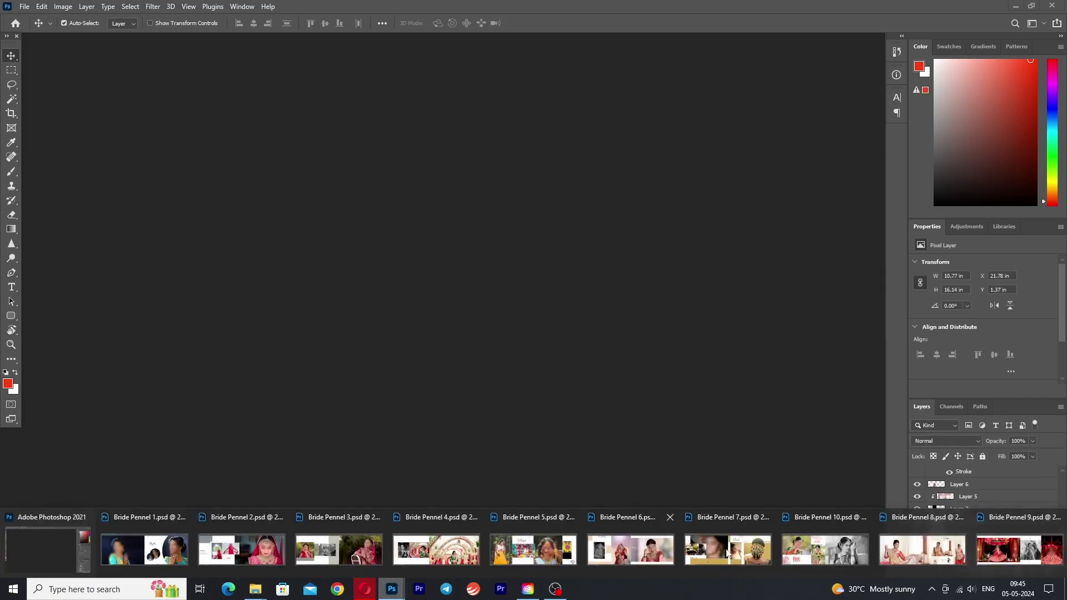
# Bring up Bride Pennel 7, switch to the Move tool, and toggle the blurred left photo (Layer 7)
pyautogui.click(727, 553)
pyautogui.press('z')
pyautogui.rightClick(452, 245)
pyautogui.press('Escape')
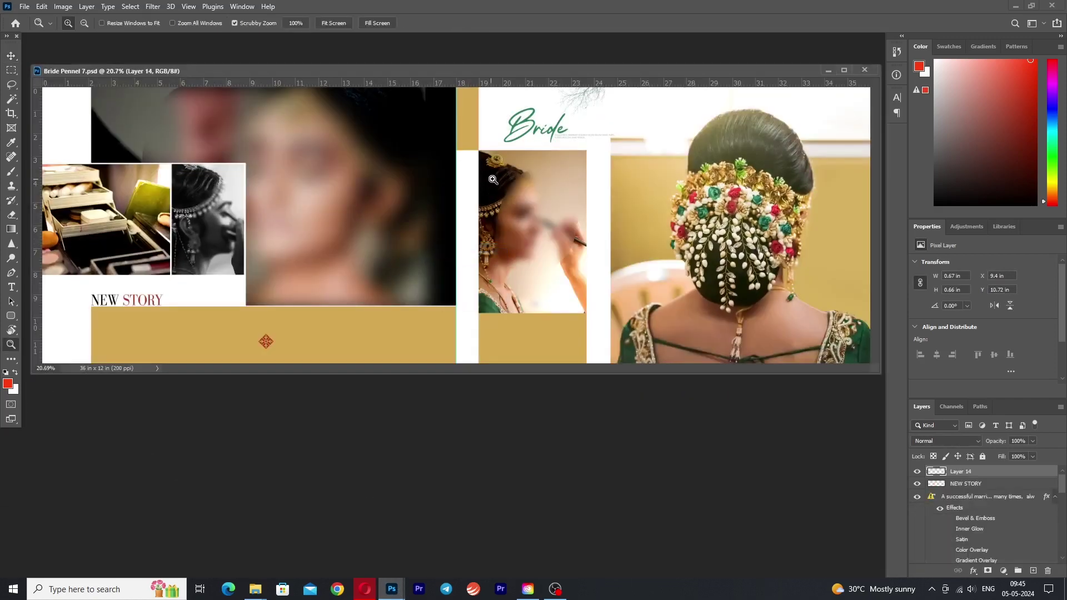
pyautogui.press('v')
pyautogui.click(296, 178)
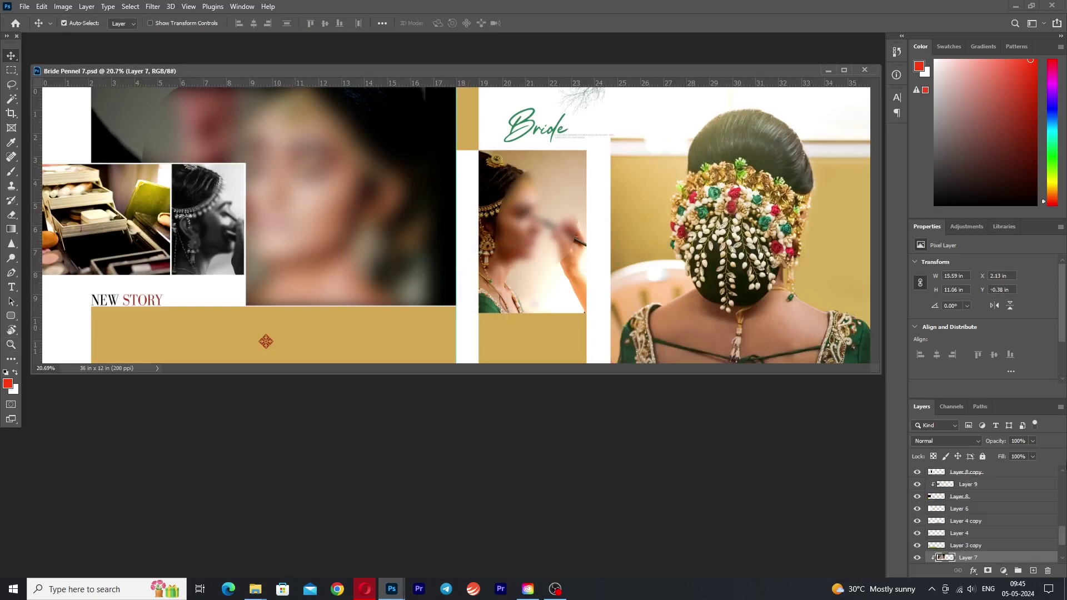
pyautogui.click(918, 558)
# Toggle Layer 9, add a new Layer 10 with Ctrl+V, and check Layers 10 and 2
pyautogui.click(250, 294)
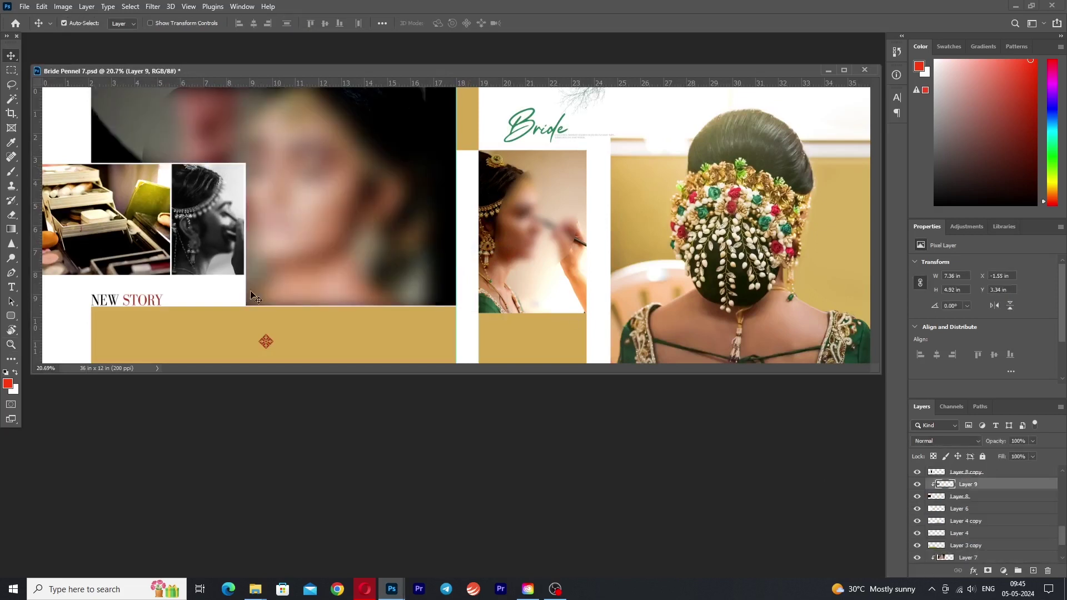
pyautogui.click(917, 487)
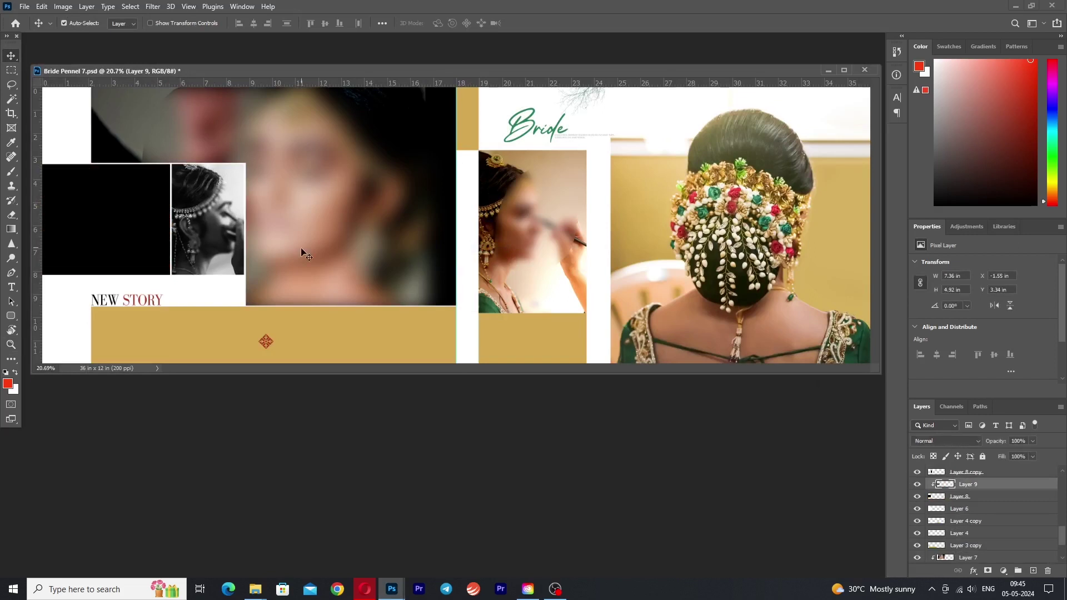
pyautogui.hotkey('ctrl', 'v')
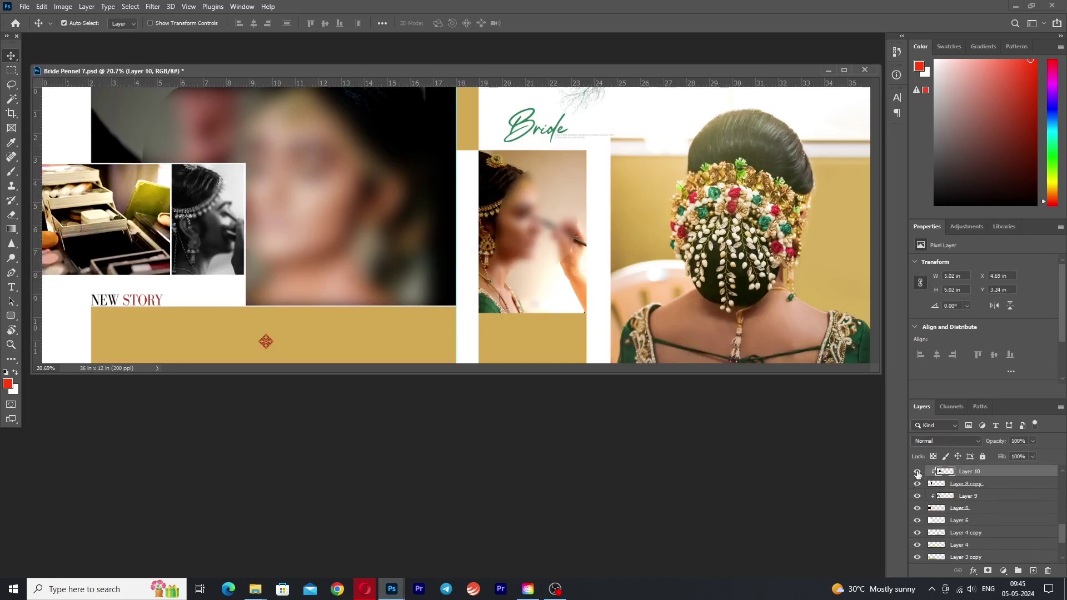
pyautogui.click(917, 472)
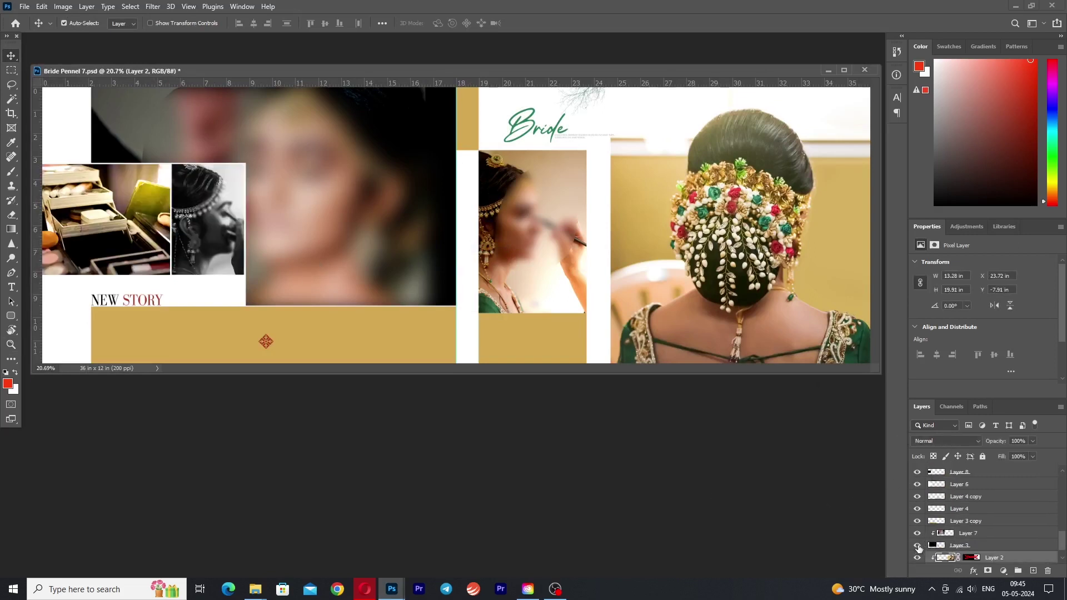
pyautogui.click(918, 557)
# Minimize Bride Pennel 7, bring up Bride Pennel 10, and duplicate Layer 4 twice while checking the middle photo
pyautogui.click(828, 70)
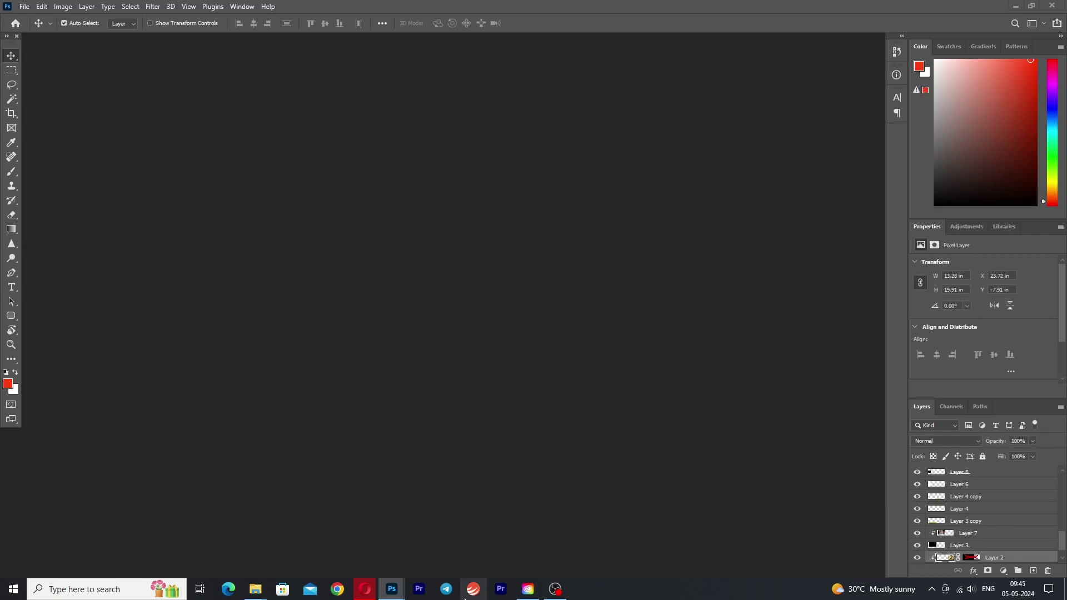
pyautogui.moveTo(391, 589)
pyautogui.click(775, 556)
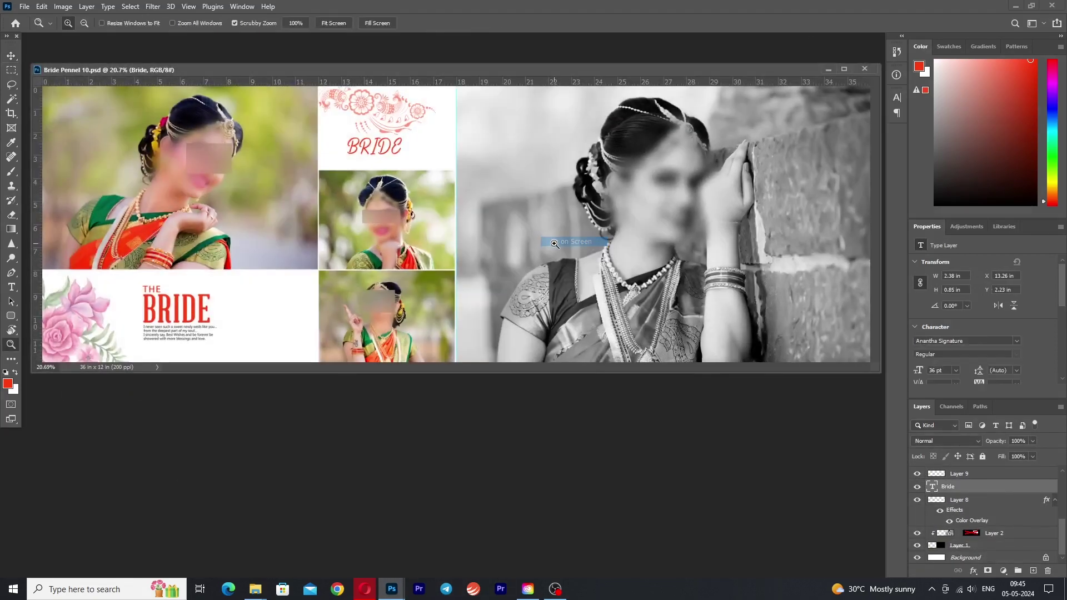
pyautogui.click(242, 146)
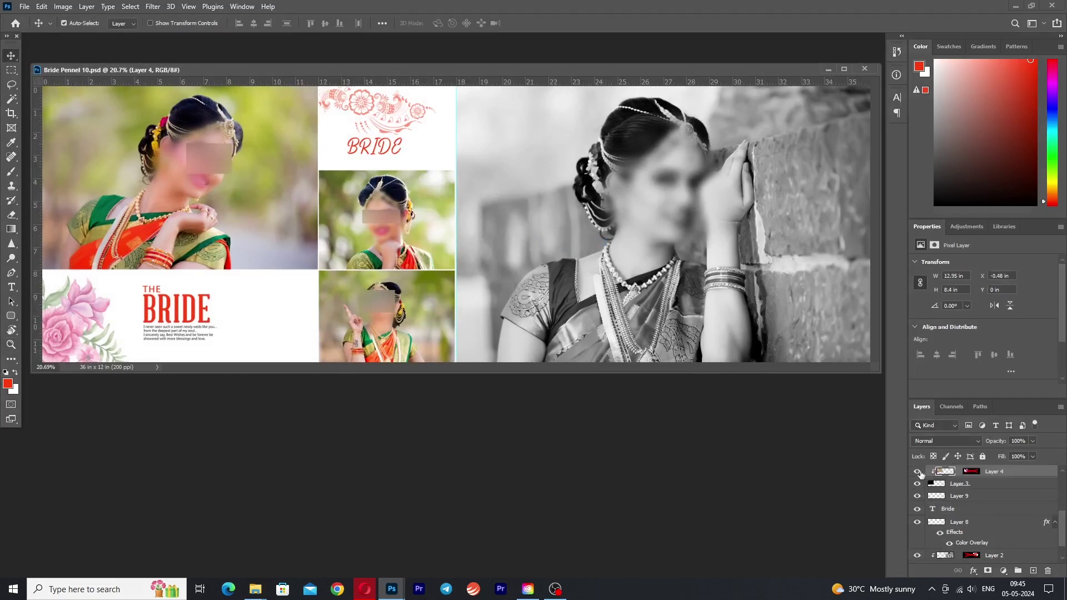
pyautogui.hotkey('ctrl', 'j')
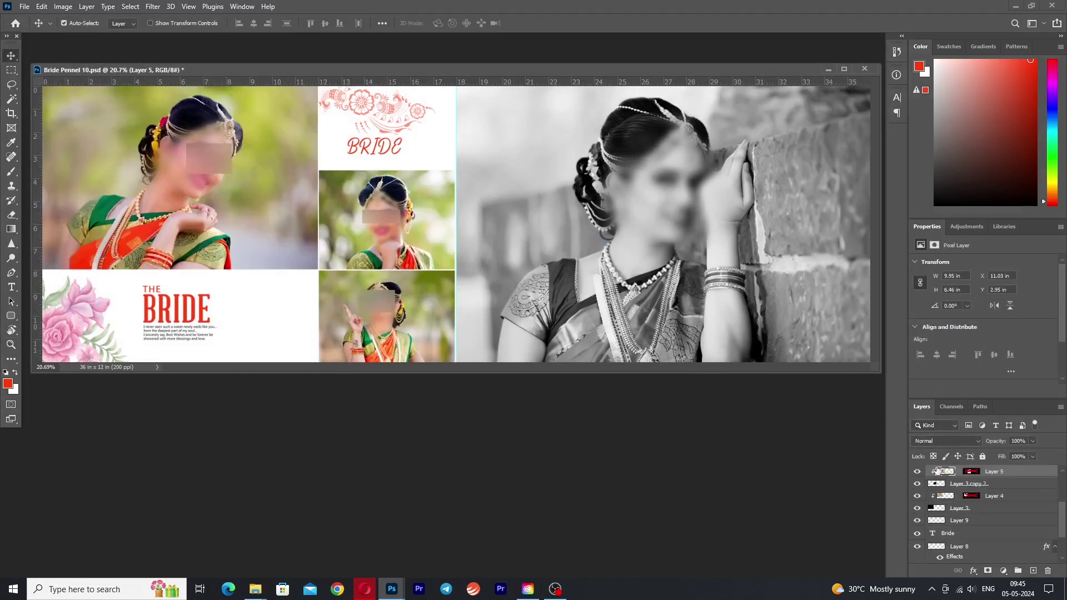
pyautogui.click(919, 473)
pyautogui.hotkey('ctrl', 'j')
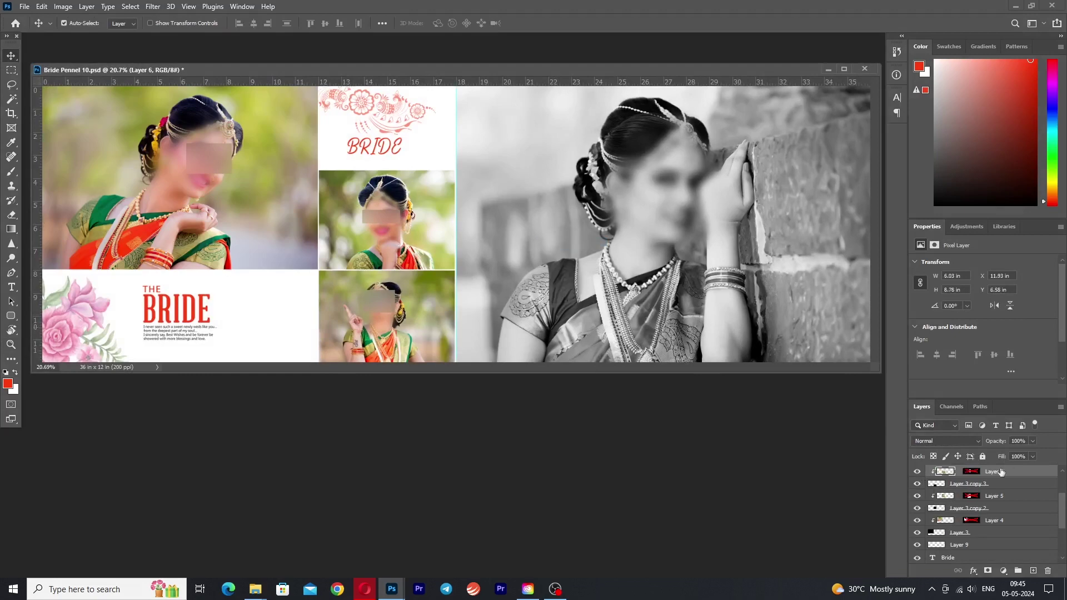
# Toggle the right-hand photo (Layer 2) and top-middle ornament (Layer 8), then minimize Bride Pennel 10
pyautogui.click(639, 214)
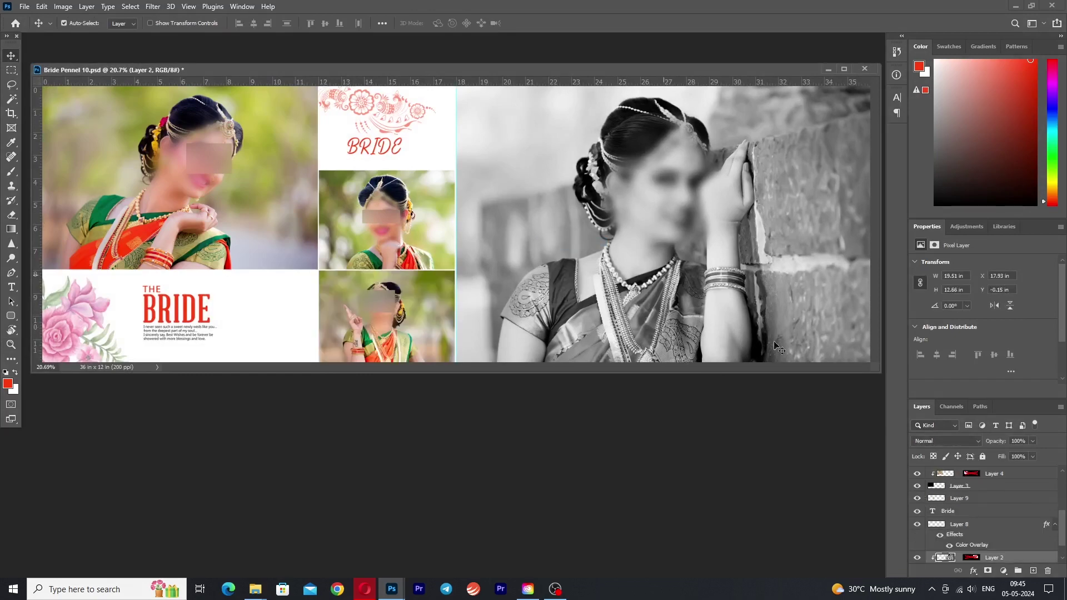
pyautogui.click(918, 558)
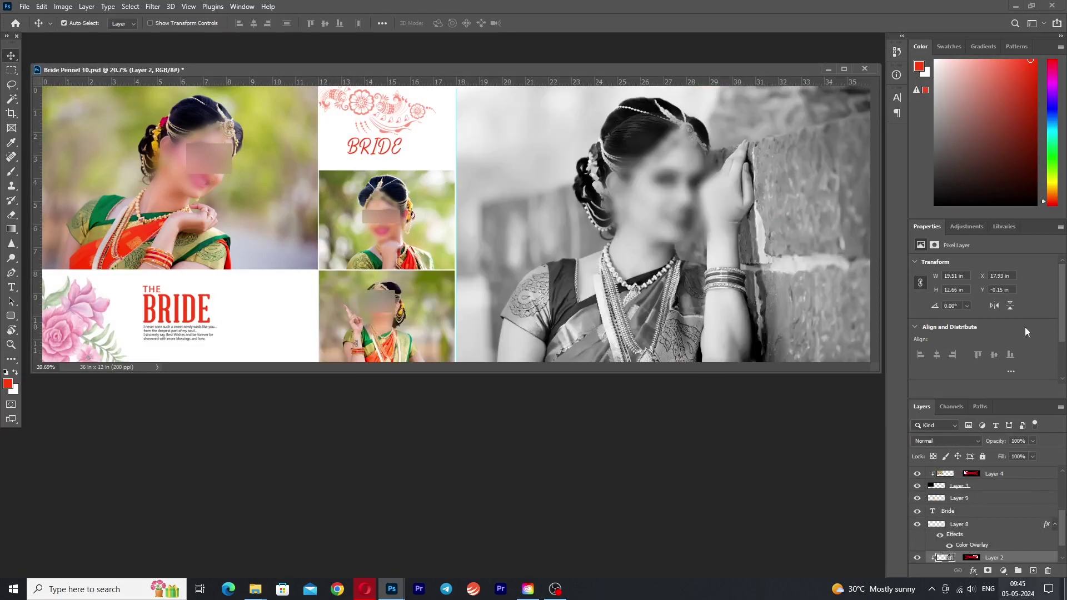
pyautogui.click(945, 524)
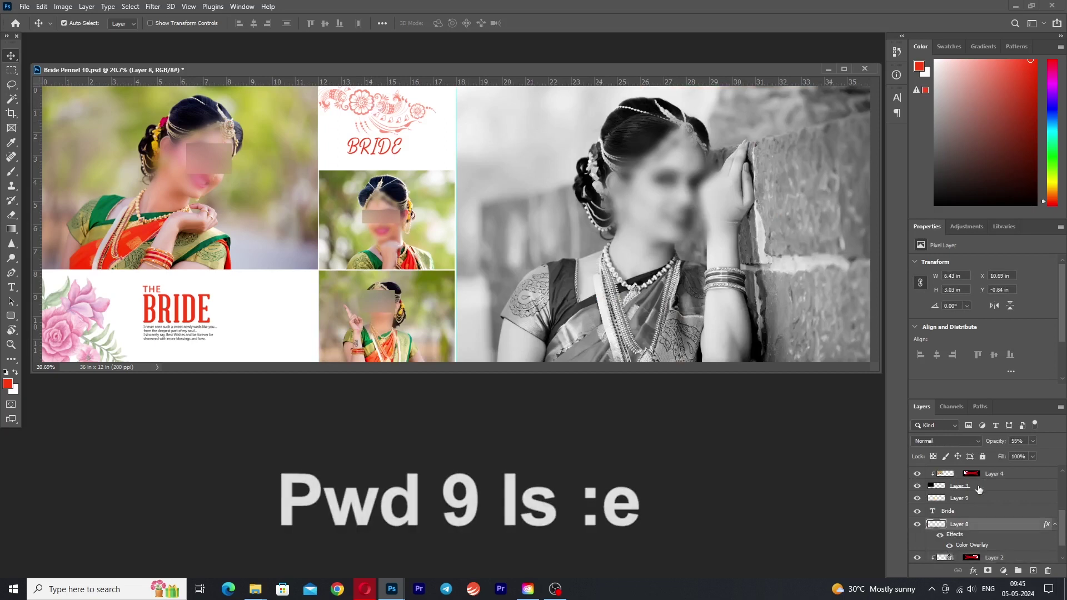
pyautogui.click(918, 524)
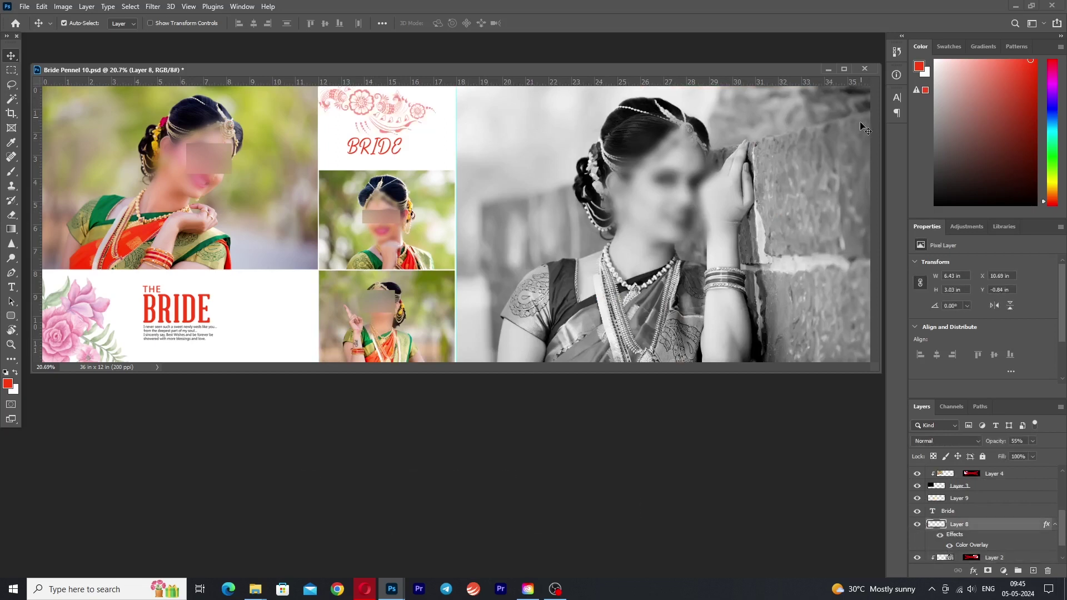
pyautogui.click(826, 69)
pyautogui.moveTo(391, 589)
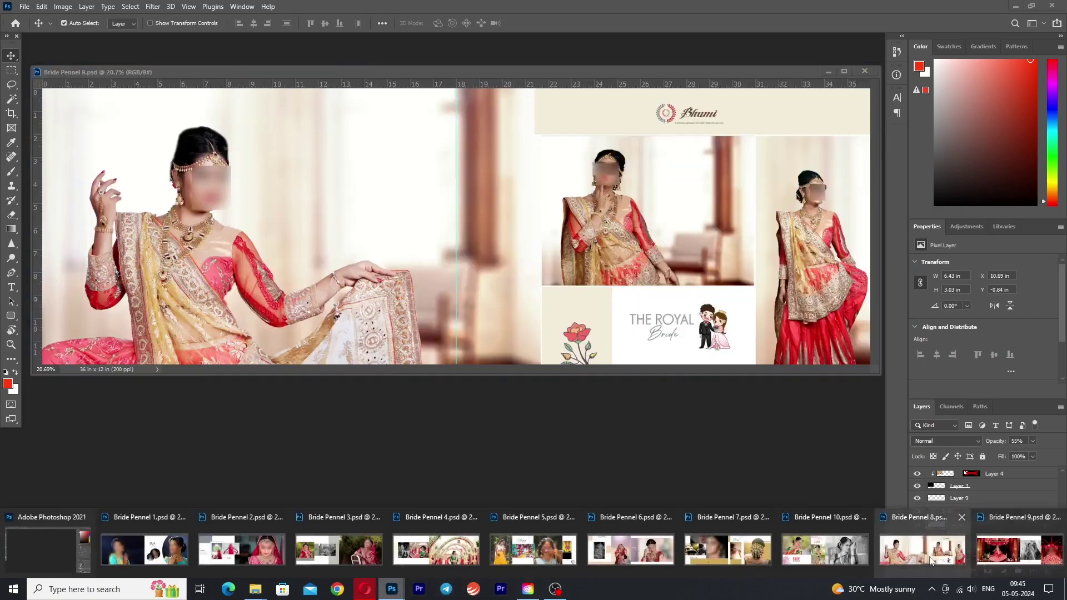
# Bring up Bride Pennel 8 and toggle visibility of the left bride photo, Layer 7
pyautogui.click(922, 549)
pyautogui.press('z')
pyautogui.rightClick(398, 252)
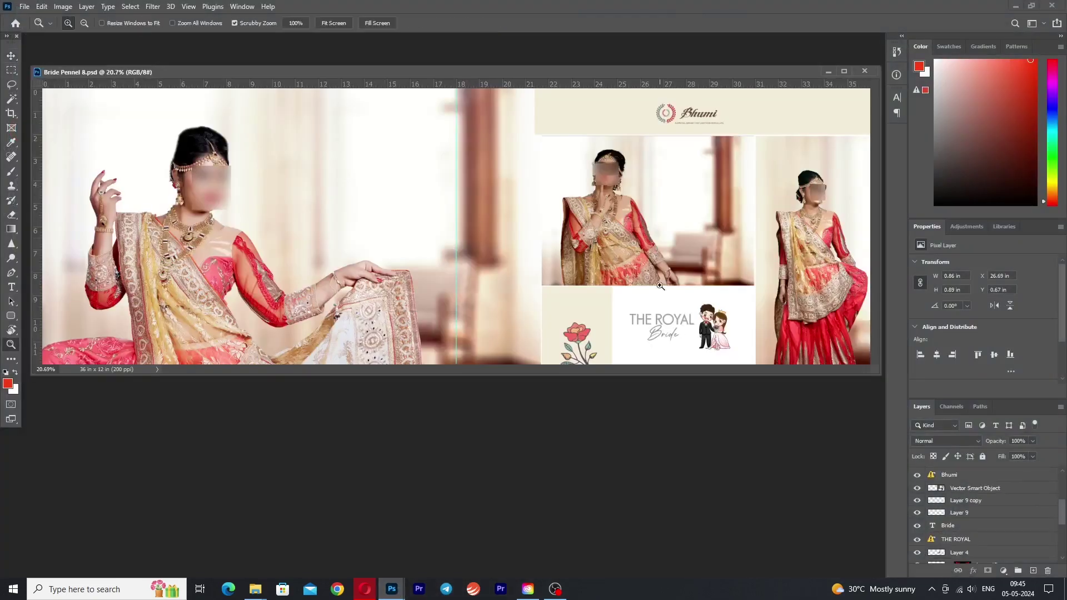
pyautogui.press('v')
pyautogui.click(201, 281)
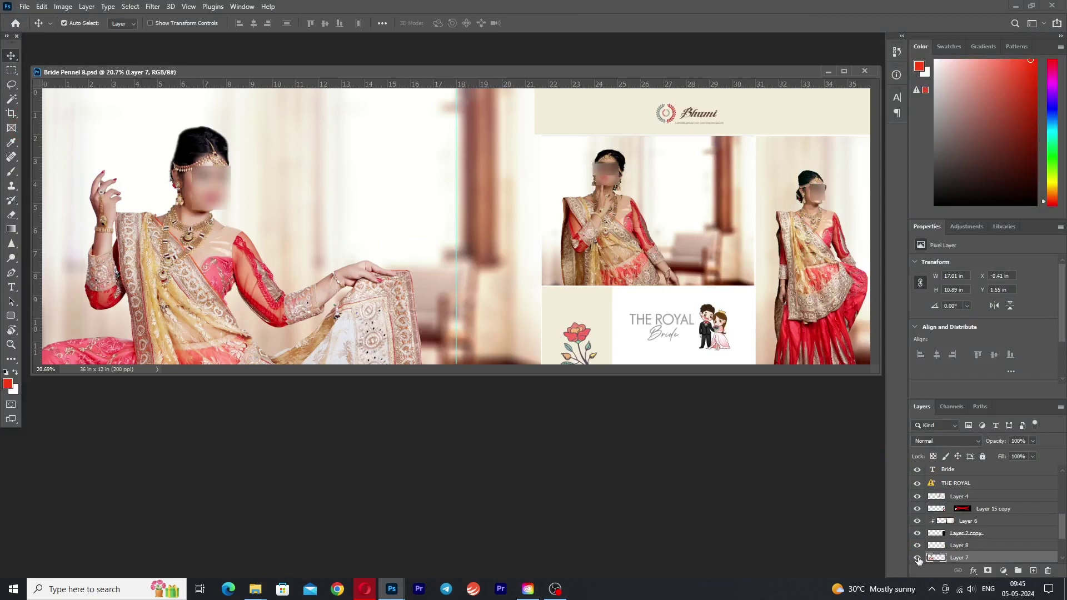
pyautogui.click(917, 557)
# Check Layer 4, Layer 15 copy and the cartoon couple Layer 8, then minimize the document
pyautogui.click(939, 497)
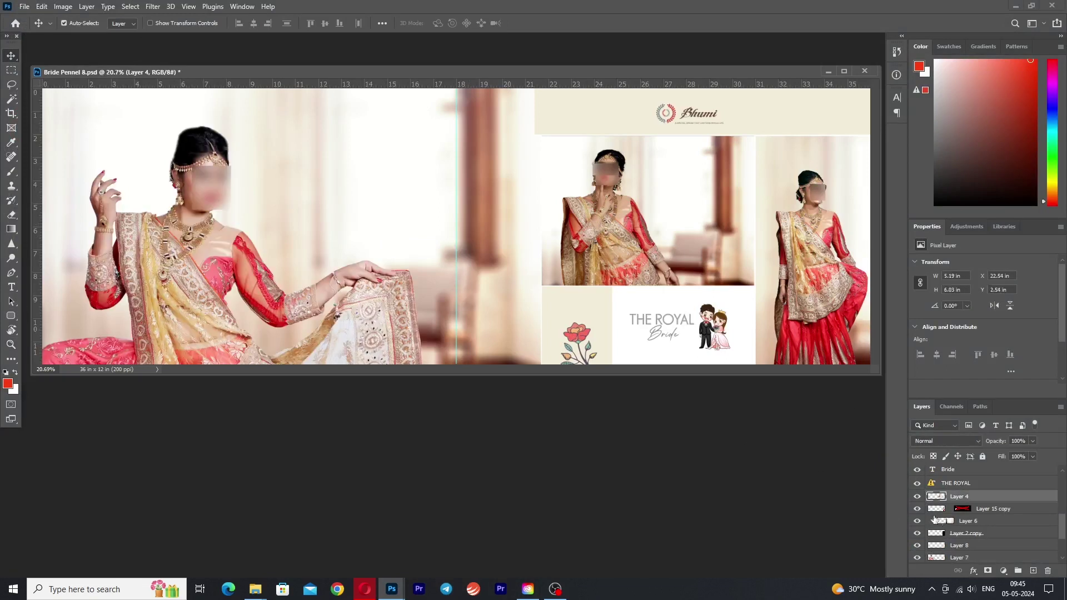
pyautogui.click(918, 497)
pyautogui.click(917, 496)
pyautogui.click(945, 509)
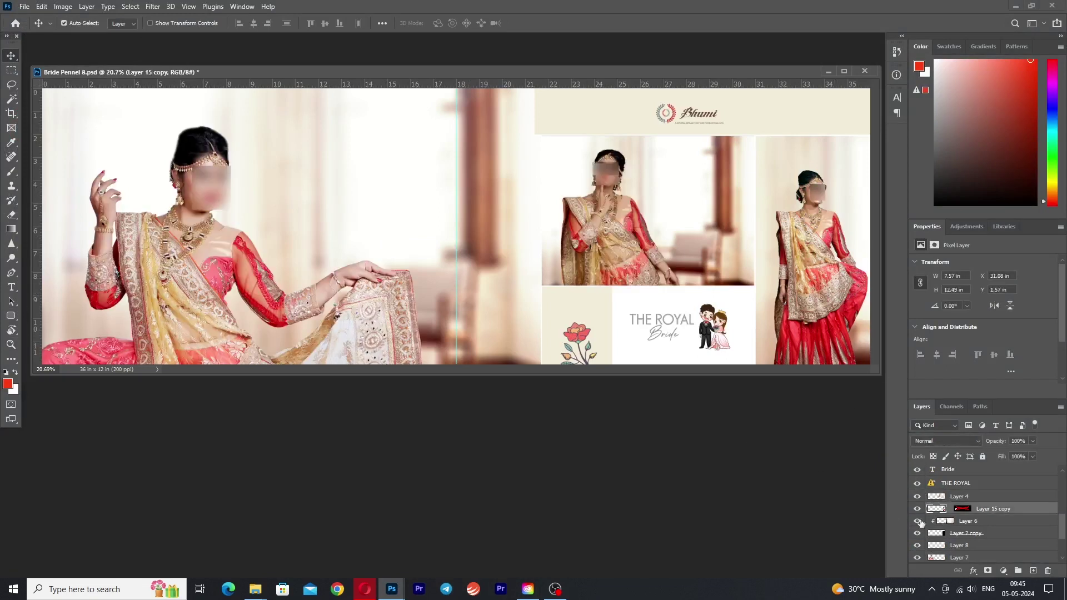
pyautogui.click(917, 509)
pyautogui.click(918, 509)
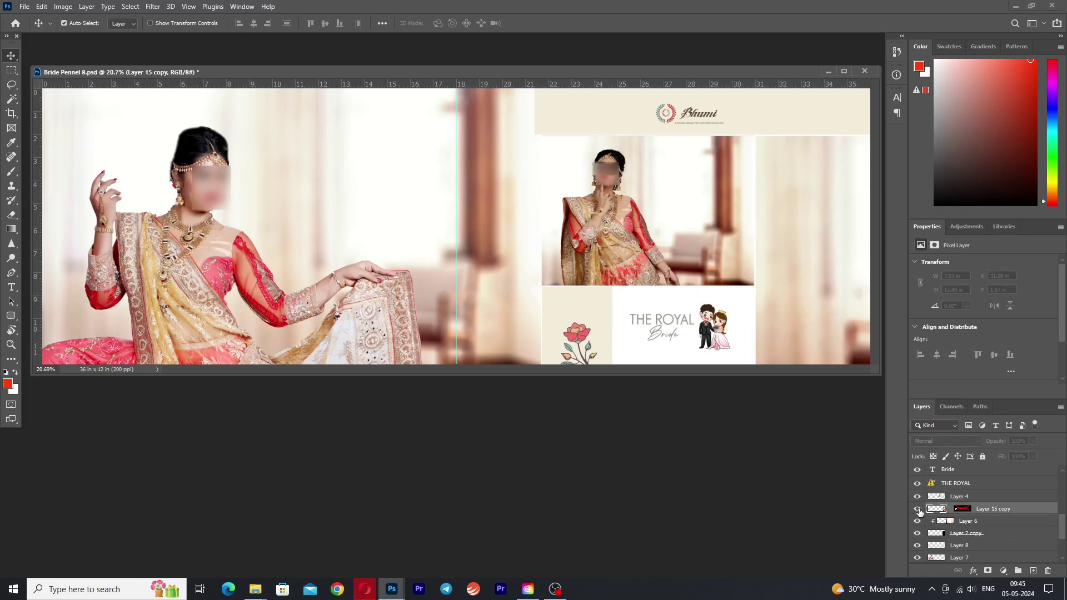
pyautogui.click(716, 322)
pyautogui.click(917, 545)
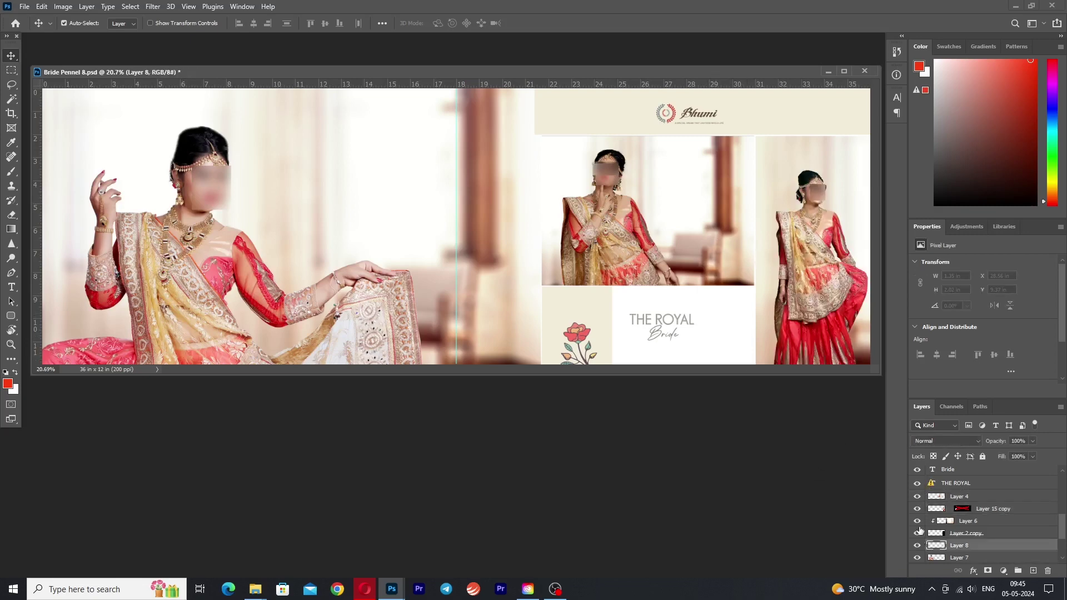
pyautogui.click(827, 71)
pyautogui.moveTo(391, 589)
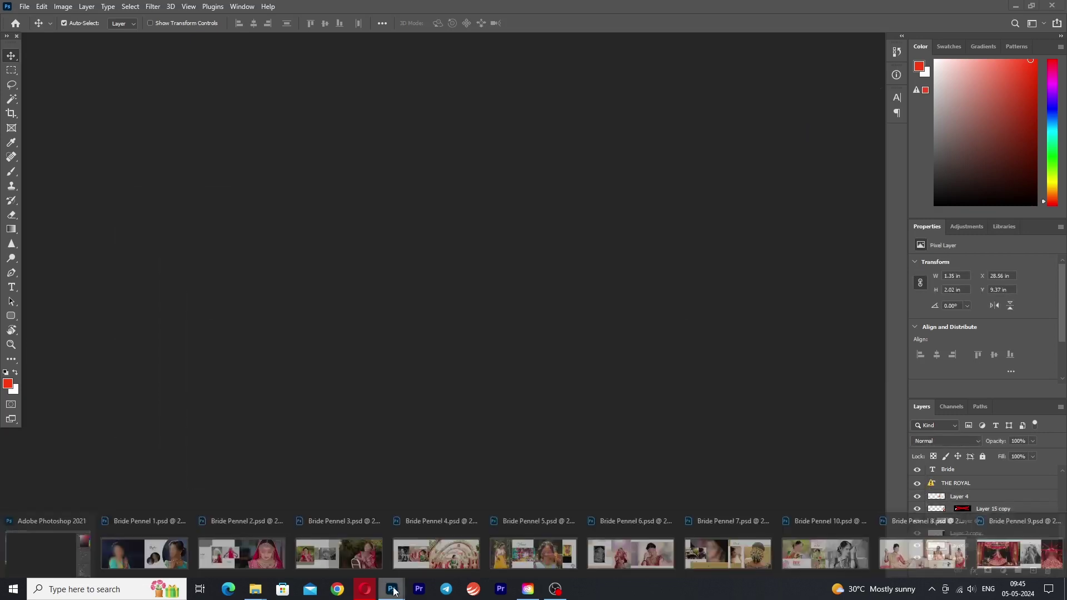
# Bring up Bride Pennel 9 and toggle Layers 2, 6 and 4 for its left, middle and right photos
pyautogui.click(991, 553)
pyautogui.press('z')
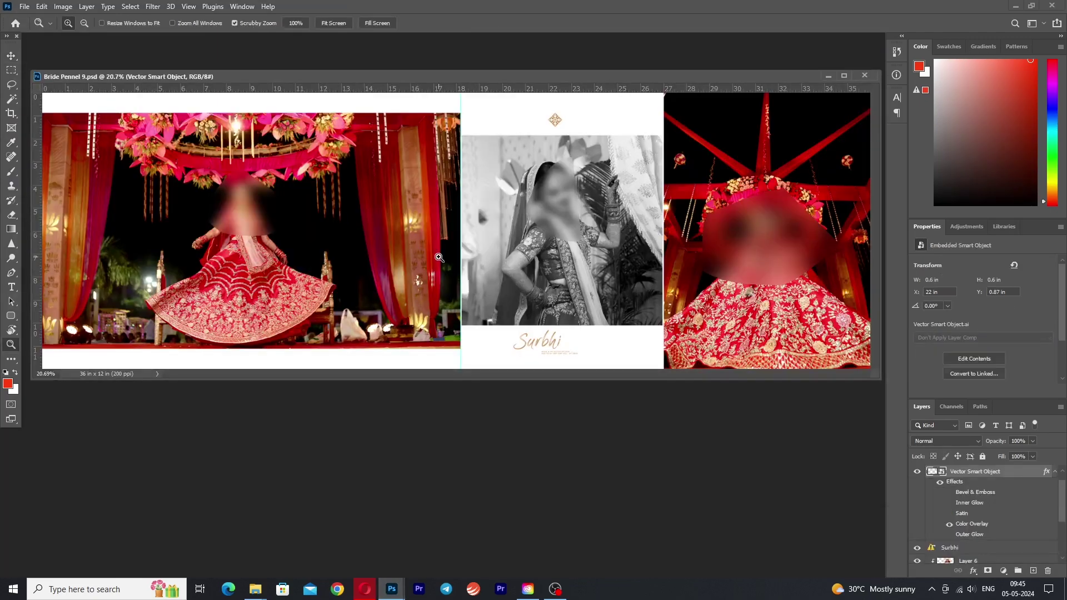
pyautogui.press('v')
pyautogui.click(343, 270)
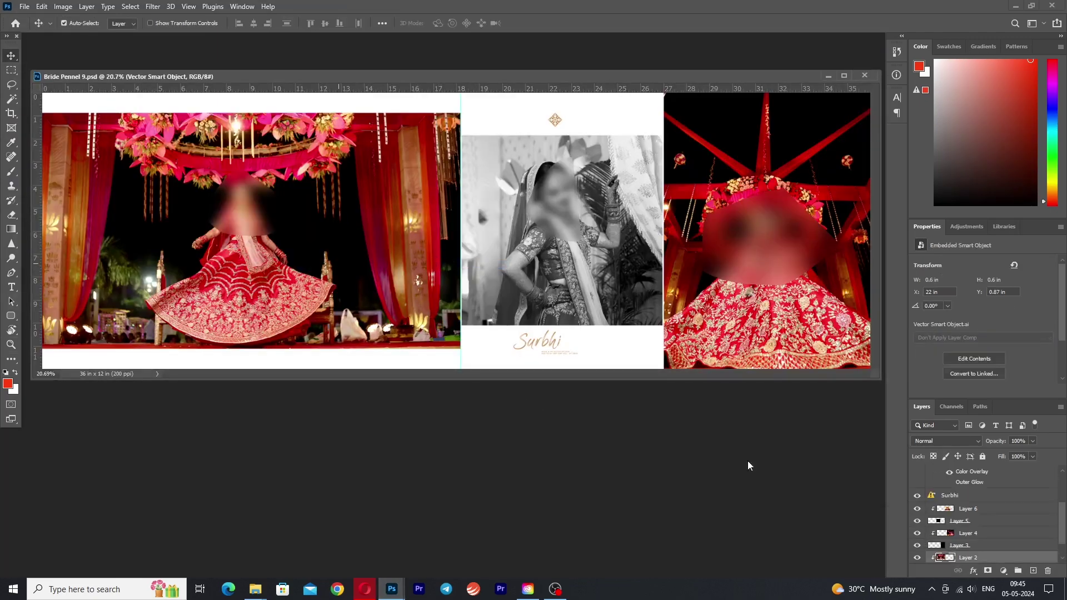
pyautogui.click(918, 557)
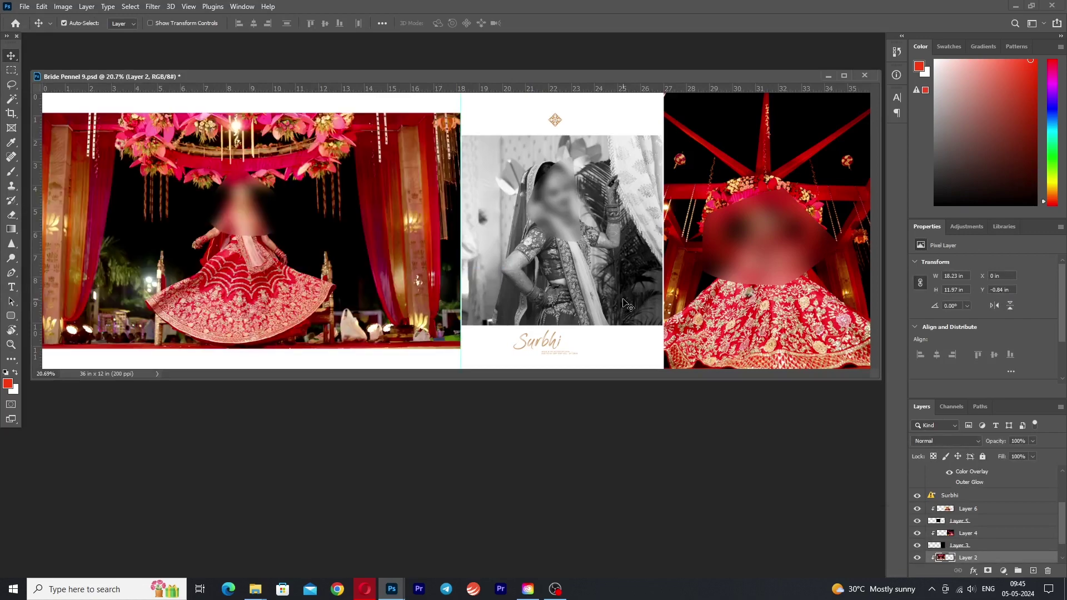
pyautogui.click(969, 508)
pyautogui.click(917, 508)
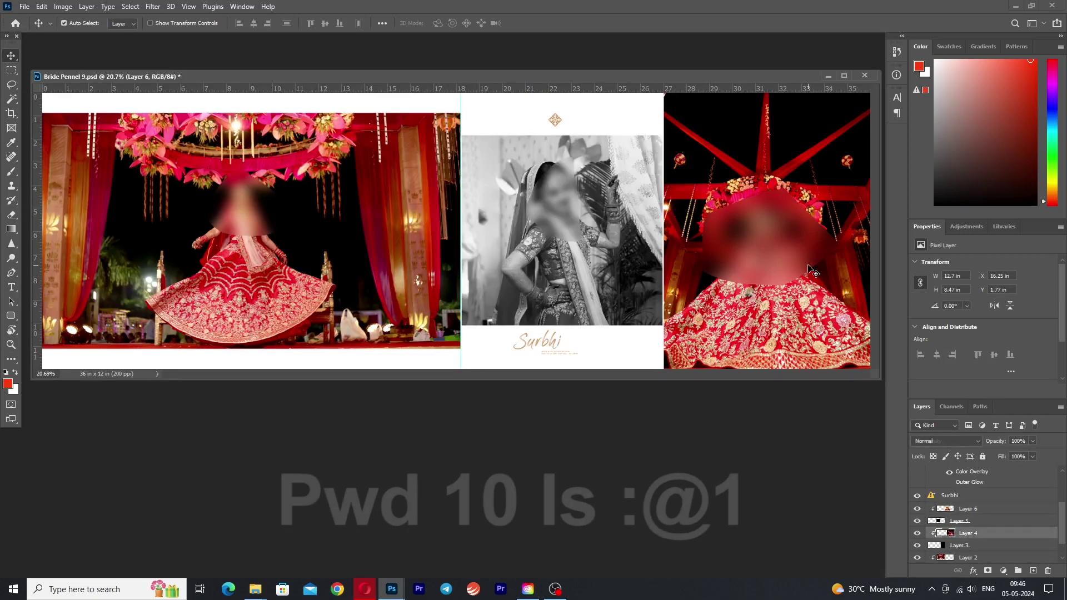
pyautogui.click(948, 532)
pyautogui.click(917, 534)
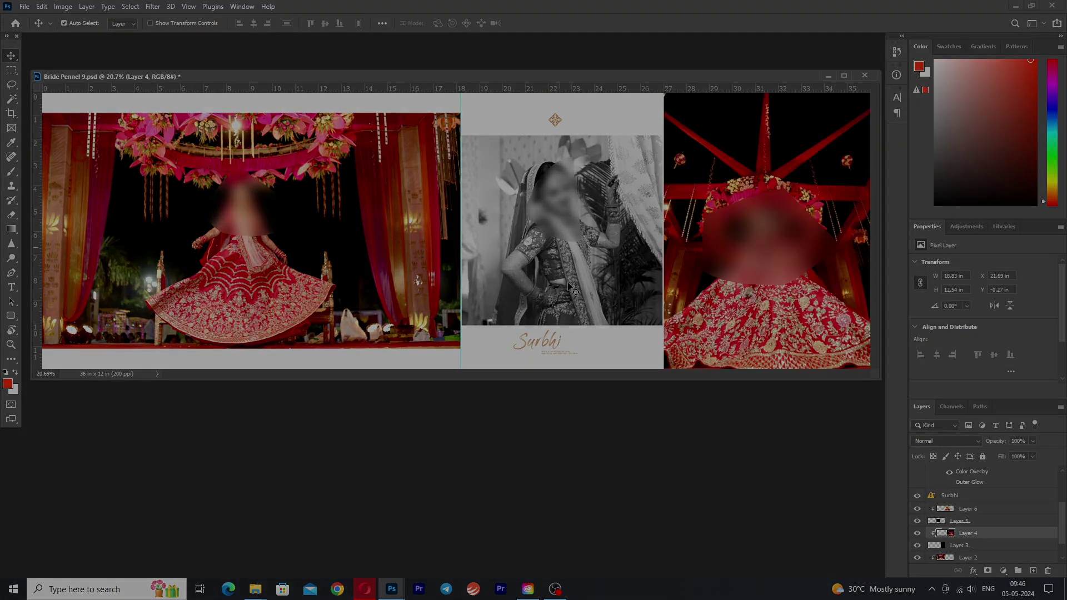